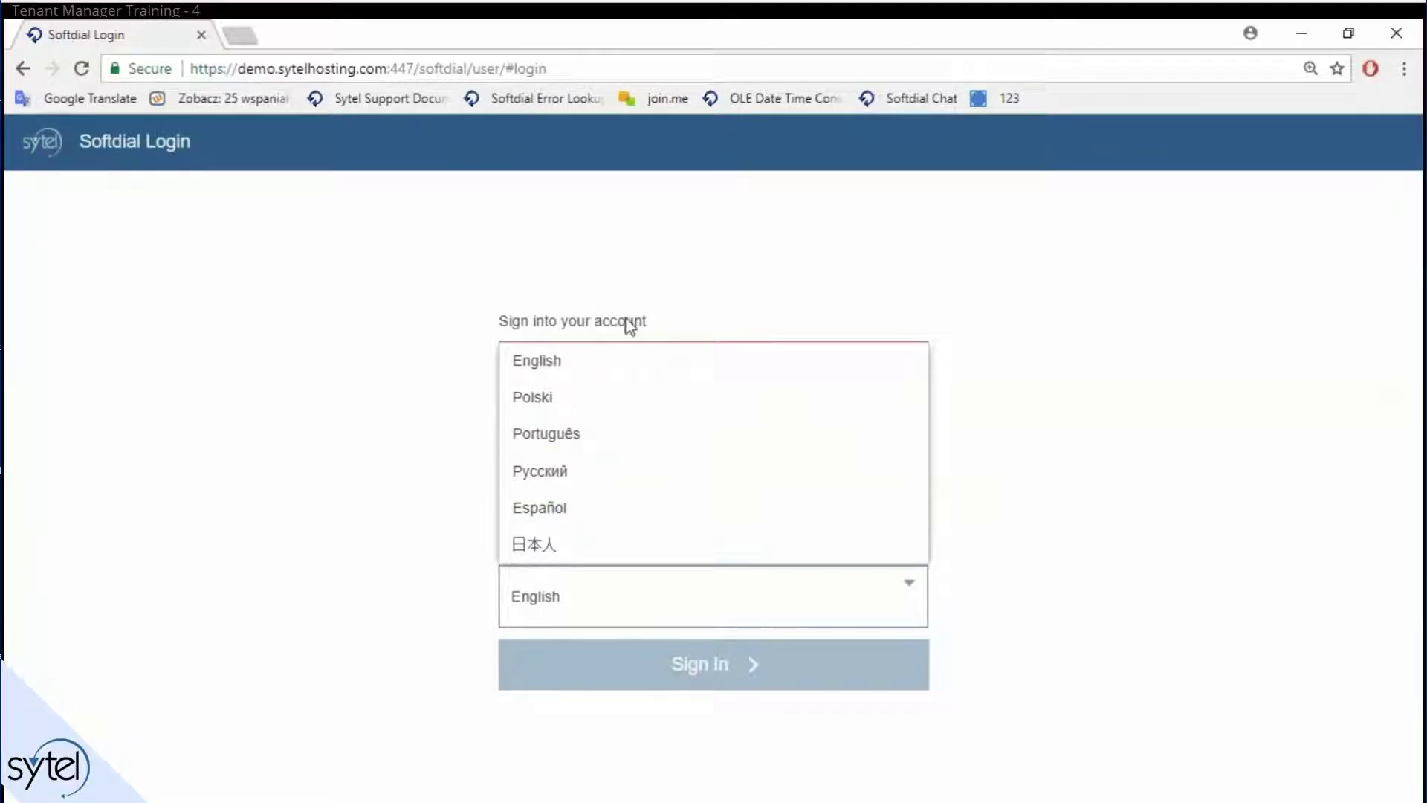
Review the language options on the Softdial login form and clear the Tenant field.
key(Down)
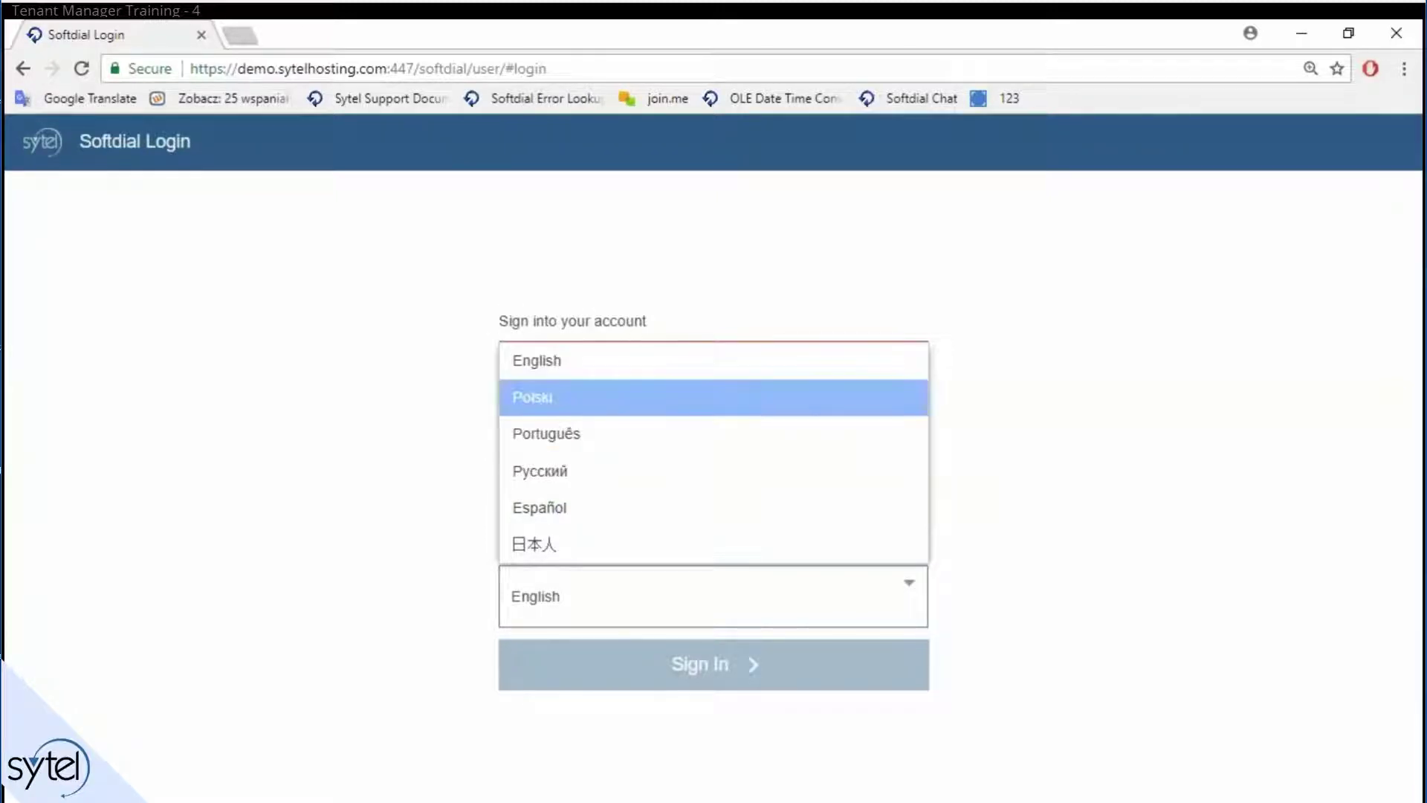
click(657, 487)
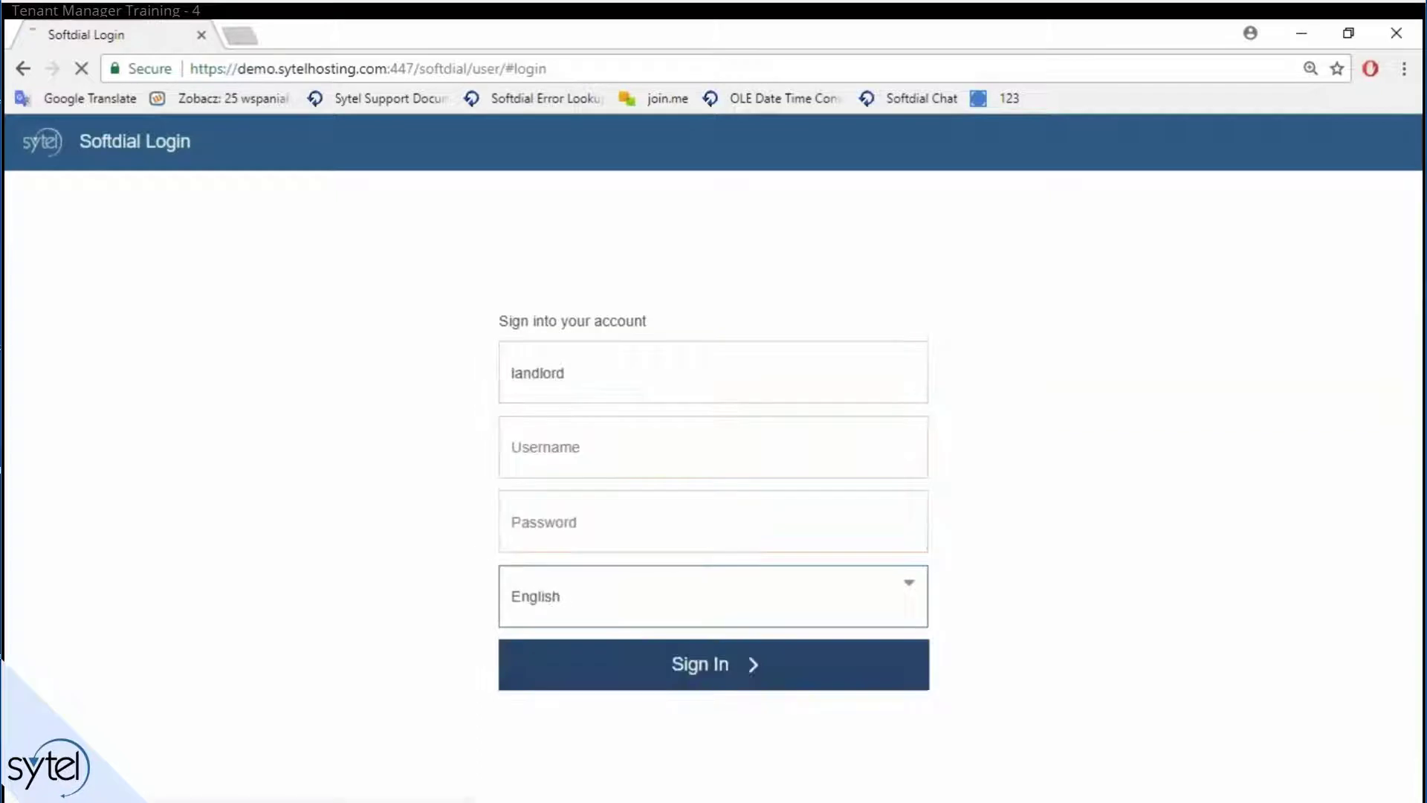
click(568, 369)
key(ctrl+a)
key(BackSpace)
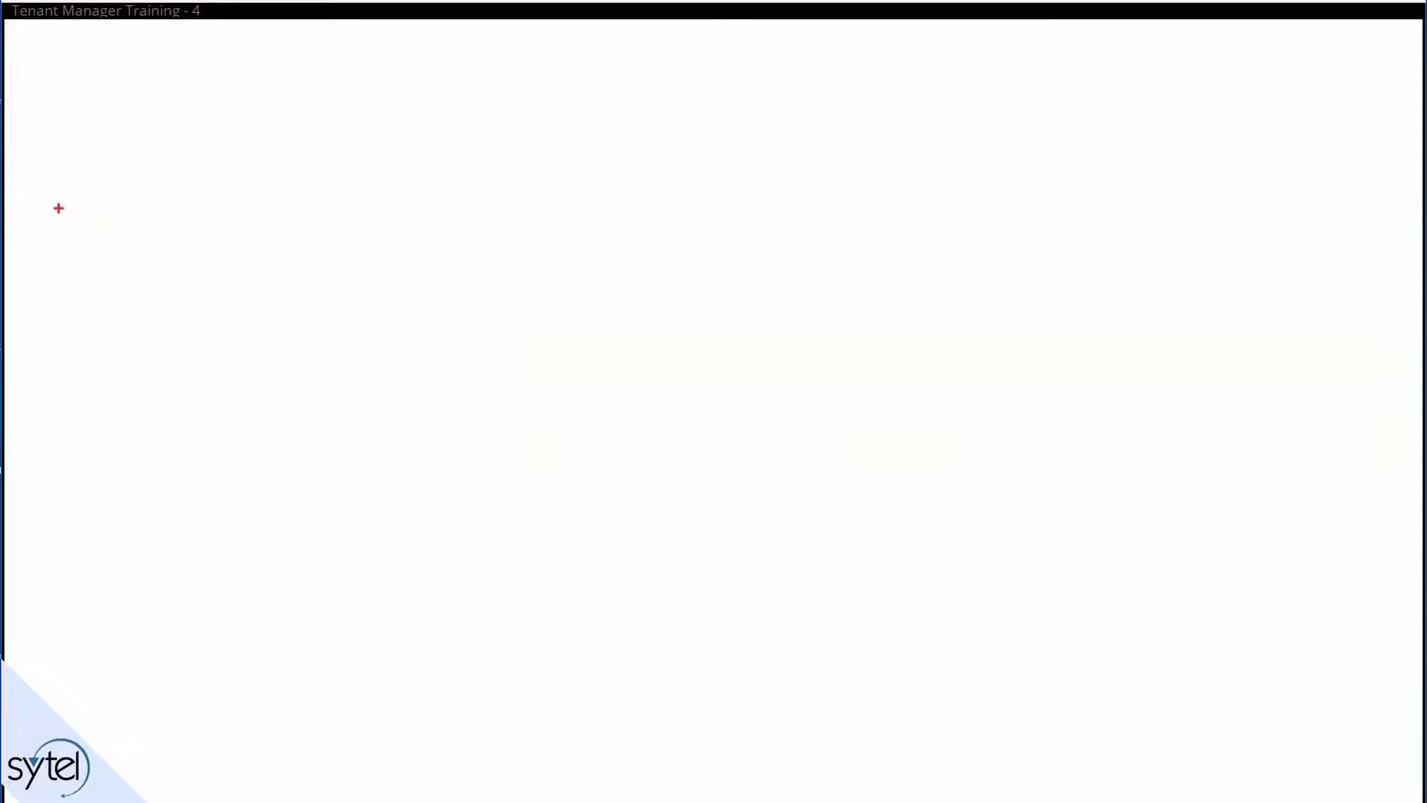
Draw a large red rectangle across the blank canvas and label it "System - Softdial Contact Center" above its upper edge.
mouse_move(59, 208)
mouse_down()
mouse_move(717, 545)
mouse_move(1341, 698)
mouse_move(1389, 736)
mouse_move(1402, 794)
mouse_up()
text(t)
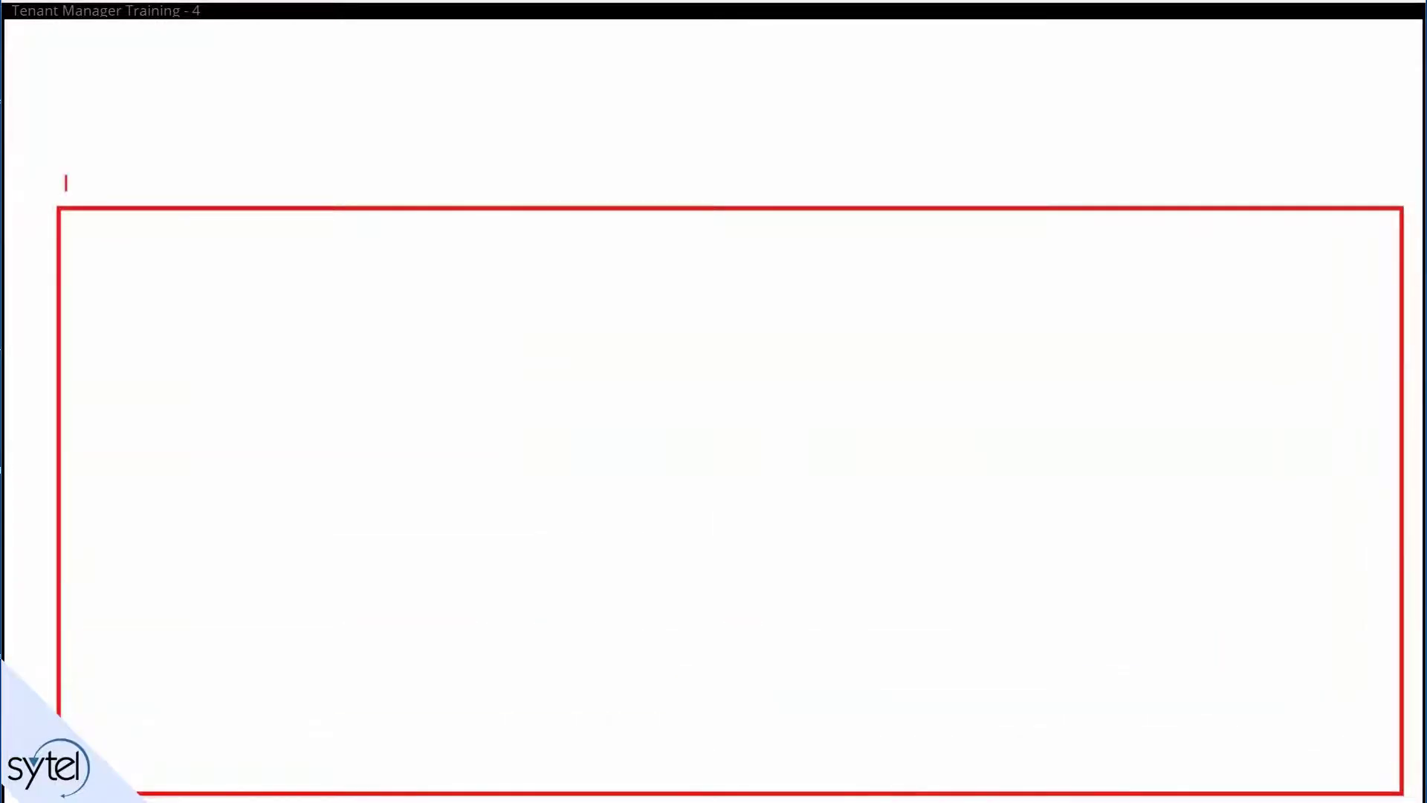
text(System - So)
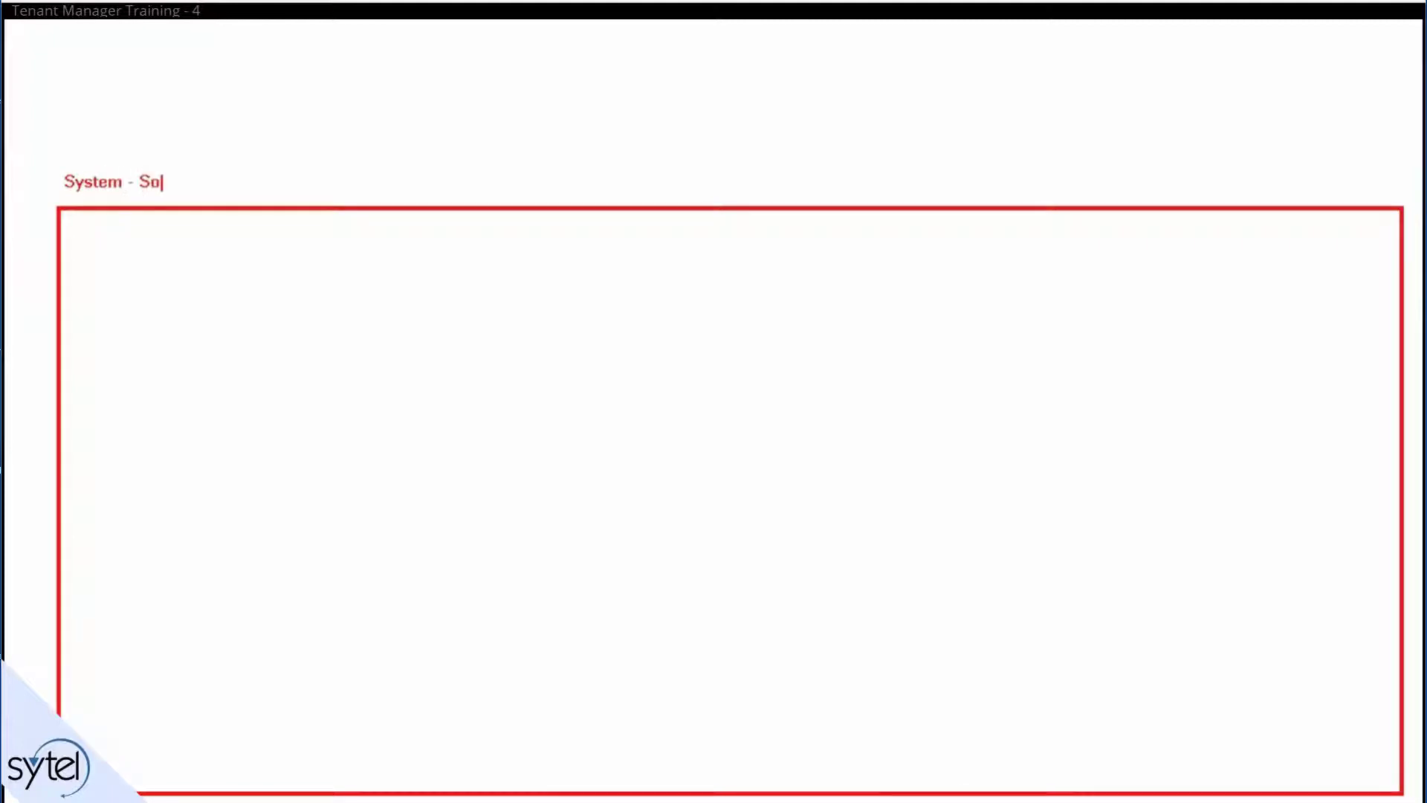
text(ftdial Contact Center)
key(Escape)
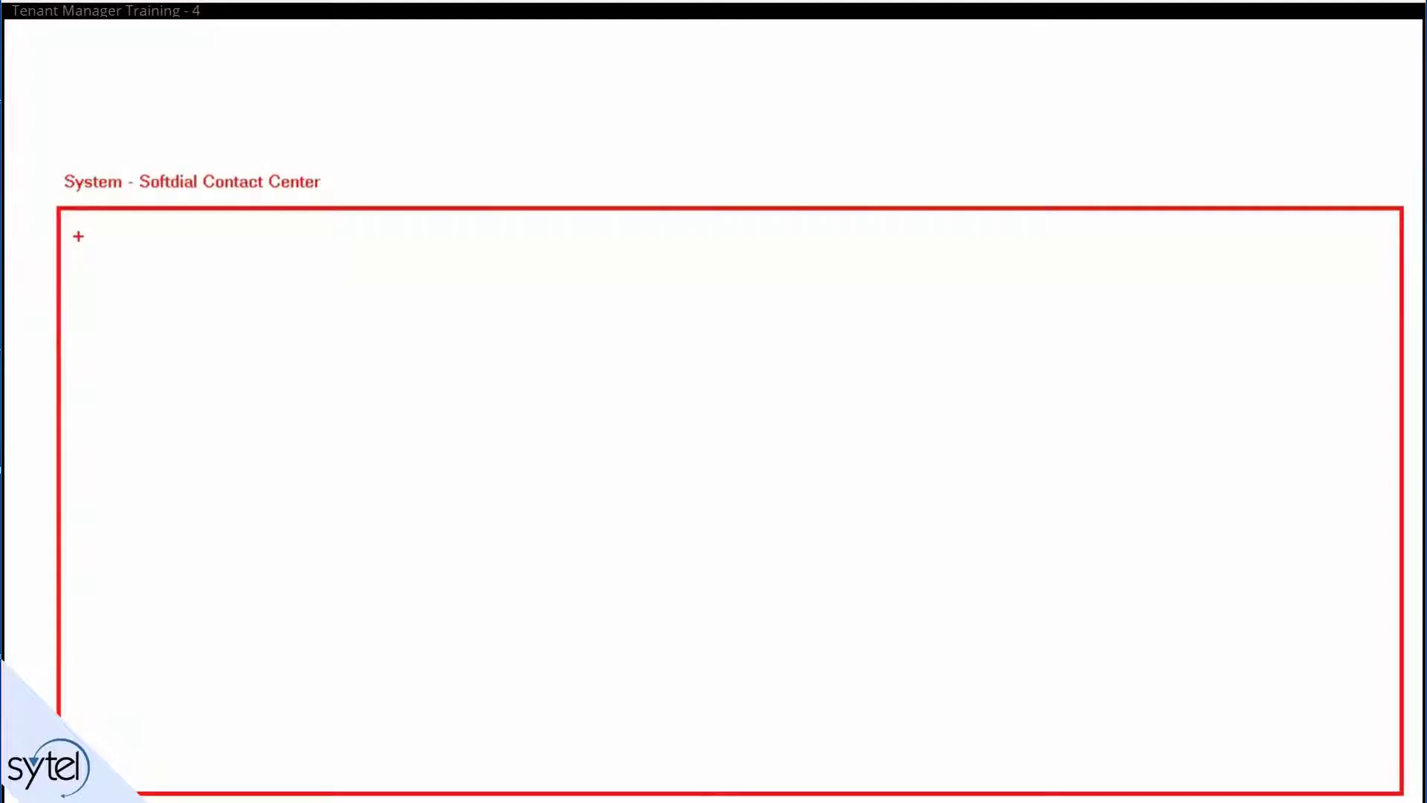
Draw a tall red box inside the system frame, label it "landlord" above, and add the heading "Tenant Management:" inside it.
mouse_move(77, 244)
mouse_down()
mouse_move(356, 593)
mouse_move(387, 777)
mouse_up()
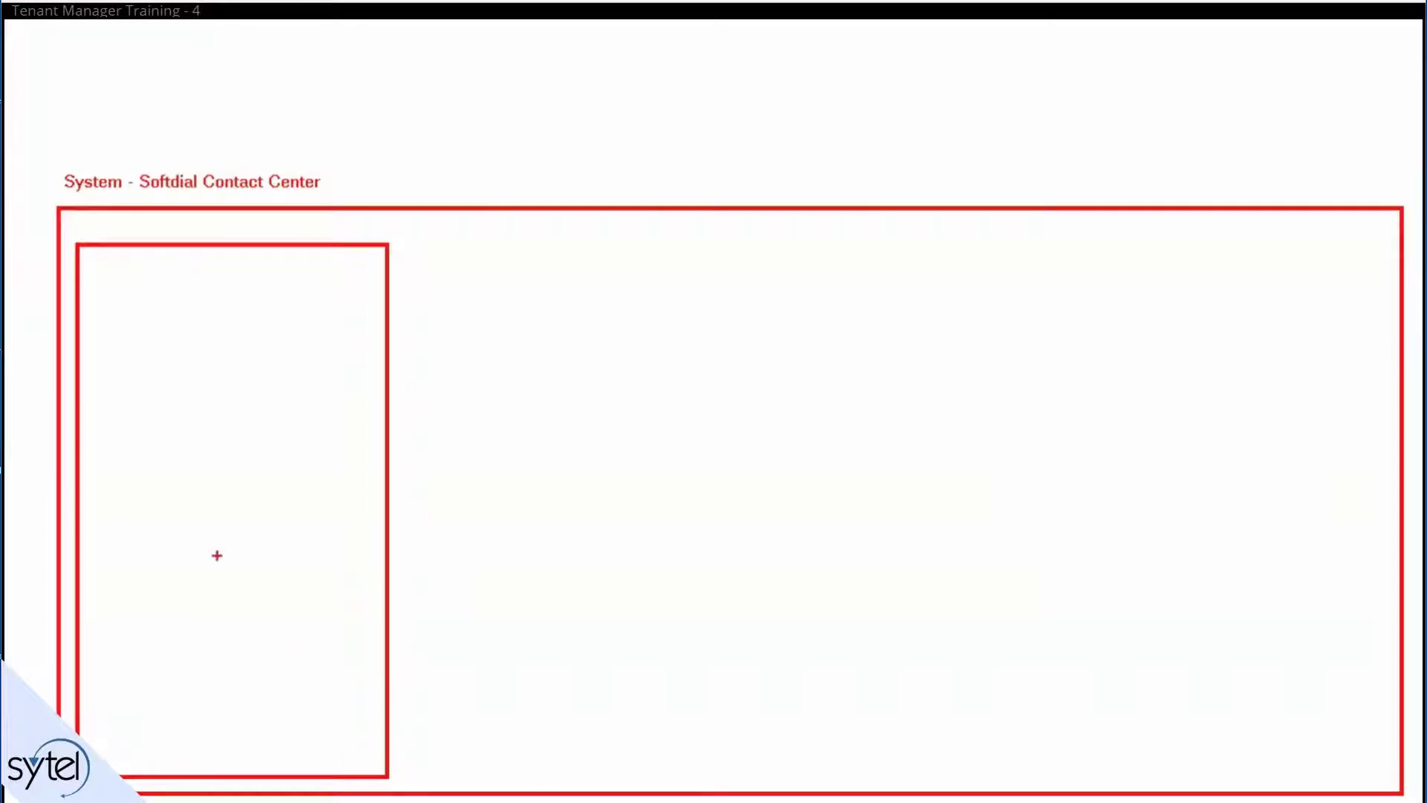
click(79, 226)
text(landlord)
click(90, 260)
text(Tenant Management:)
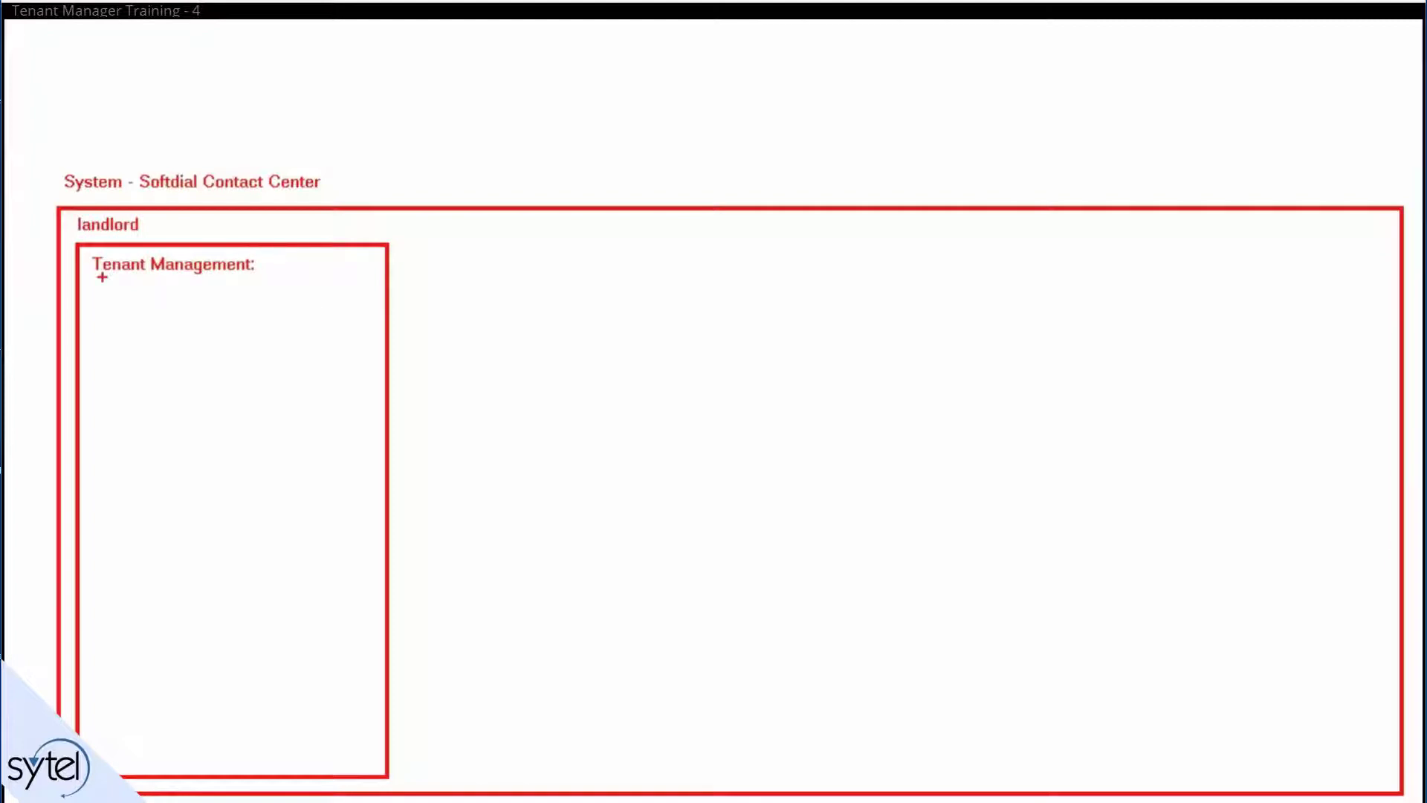
List -Create, -Read, -Update and -Delete on separate lines under the Tenant Management heading.
click(98, 287)
text(Create)
key(BackSpace)
key(BackSpace)
key(BackSpace)
key(BackSpace)
key(BackSpace)
key(BackSpace)
text(-Create)
key(Return)
text(-Read)
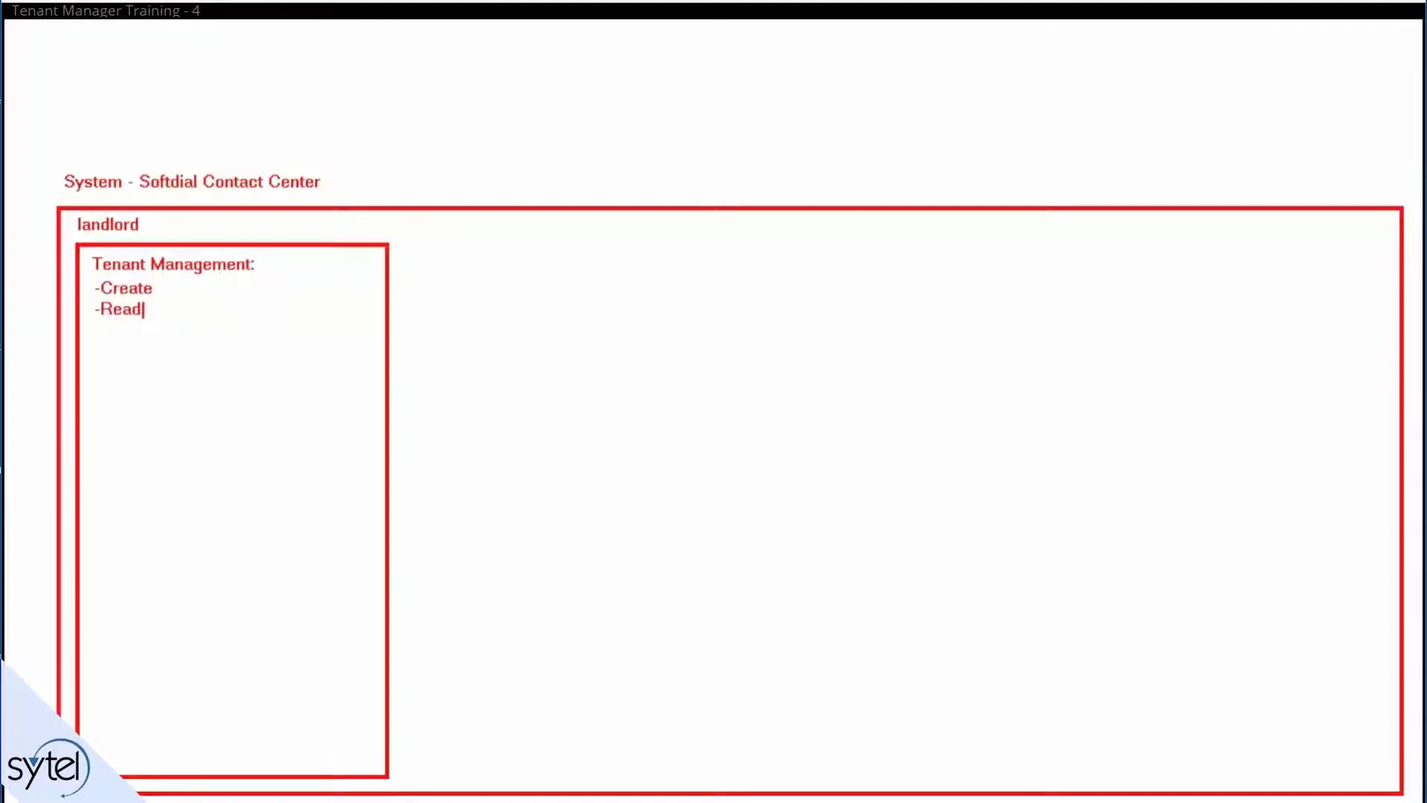
key(Return)
text(-Update)
key(Return)
text(-Delete)
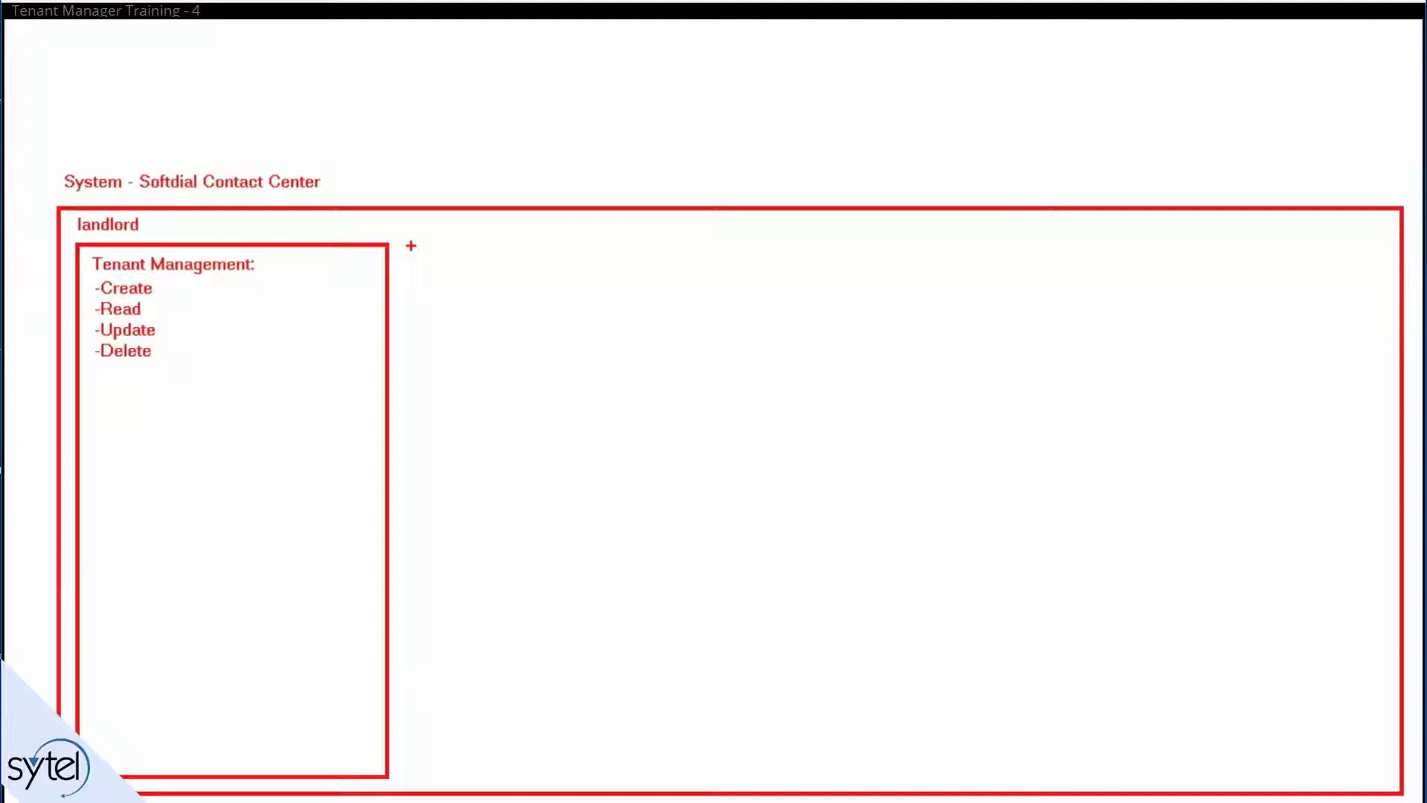
Draw two more red tenant boxes beside the landlord box and label them "default" and "Customer1".
drag(411, 245, 874, 774)
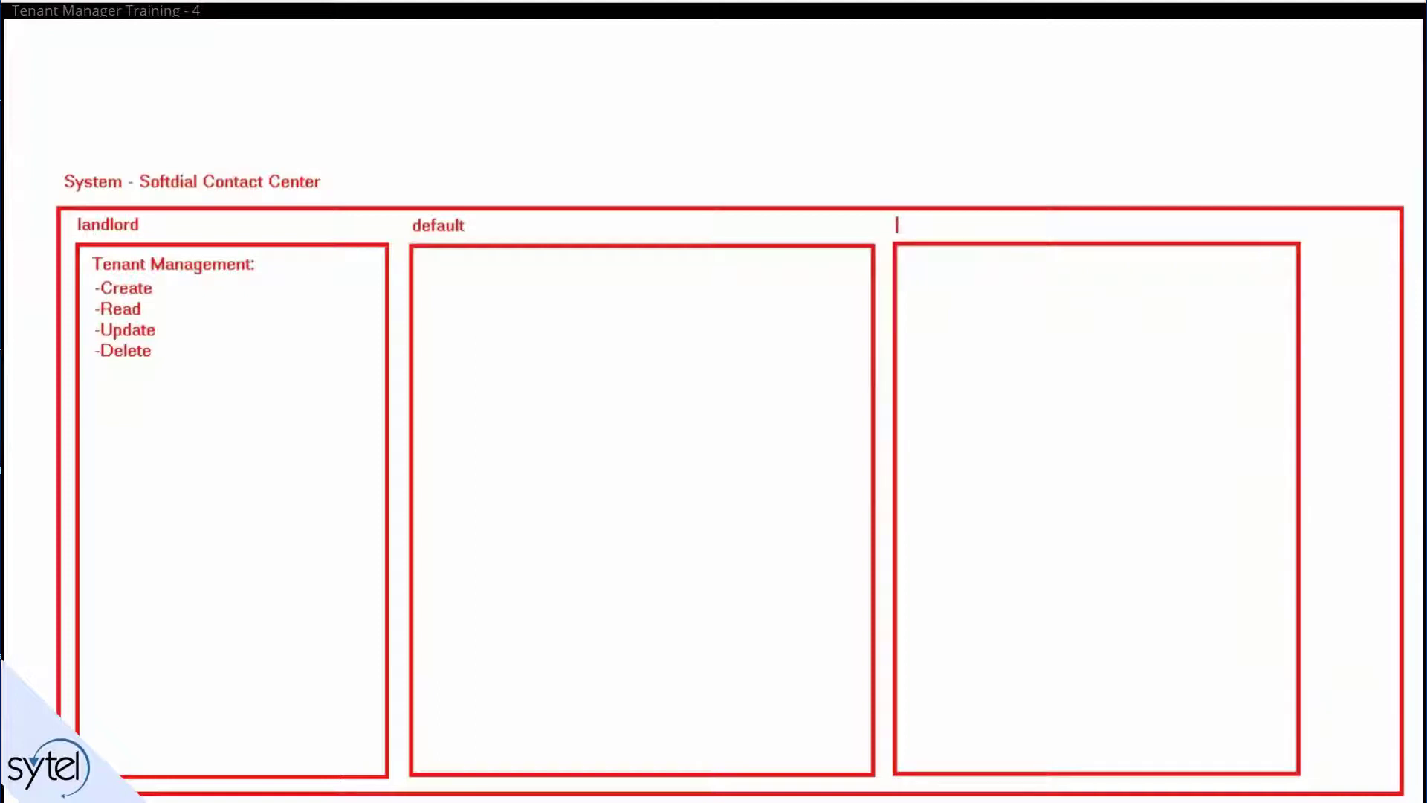
text(Customer)
text(1)
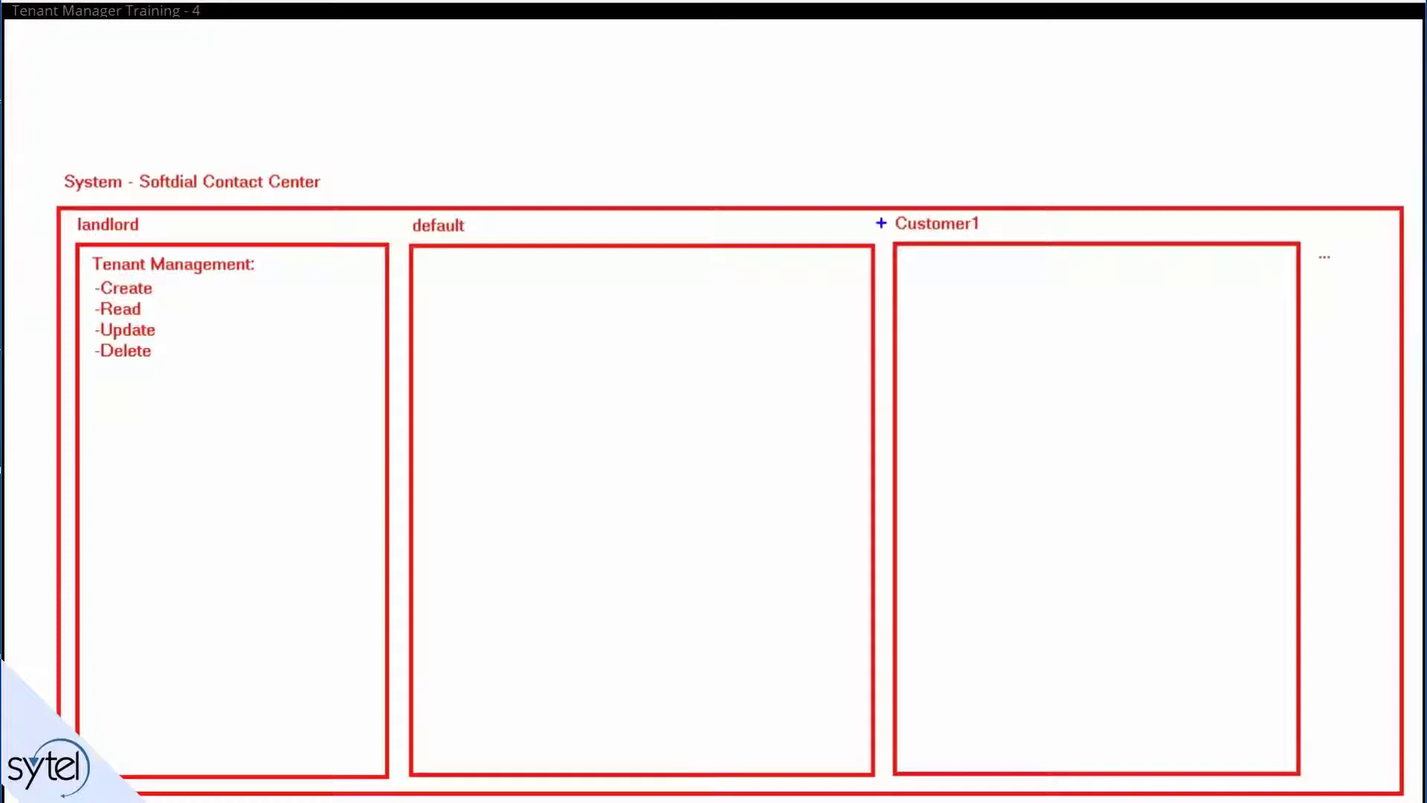
Draw a blue vertical dividing line between the default and Customer1 boxes, and undo it.
mouse_move(878, 171)
mouse_down()
mouse_move(893, 428)
mouse_move(883, 797)
mouse_up()
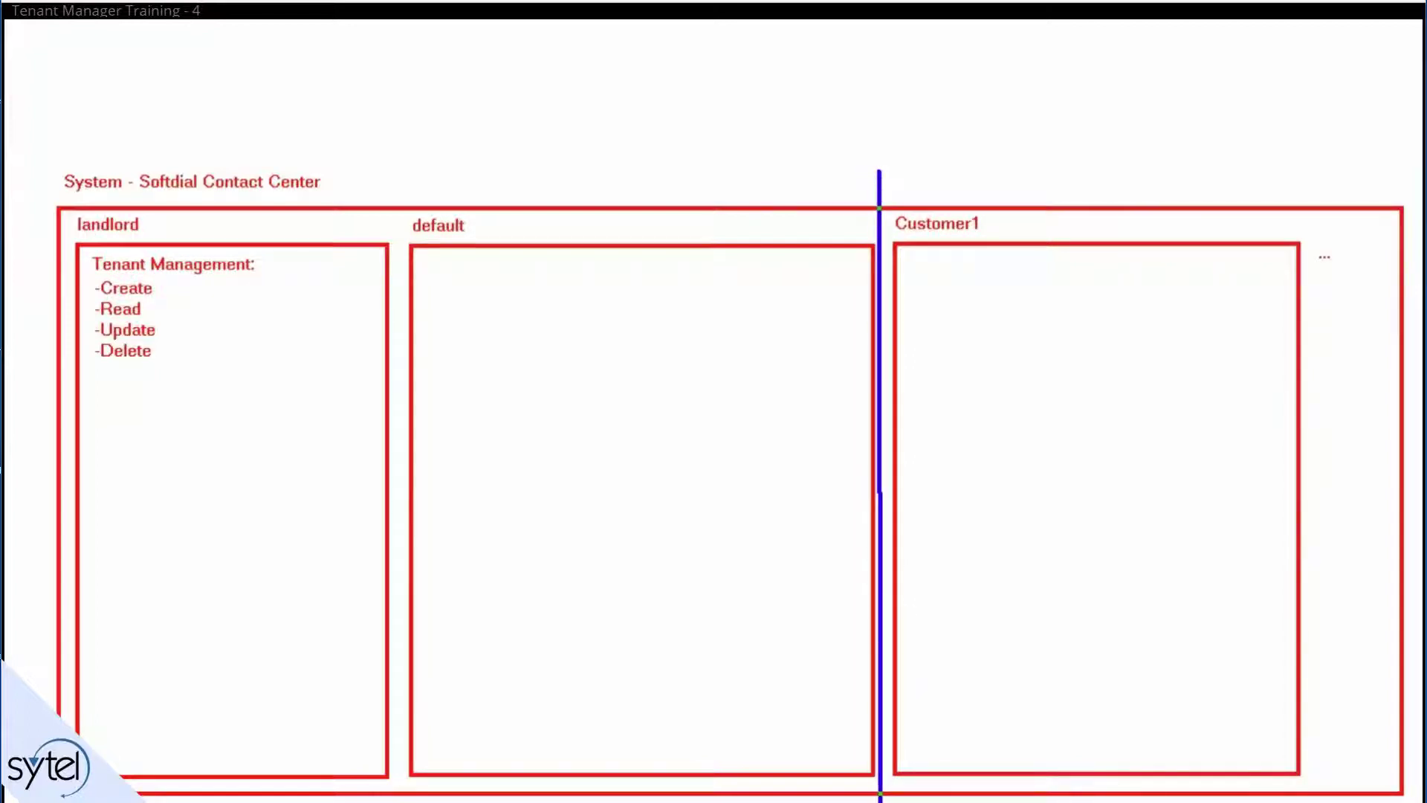
key(ctrl+z)
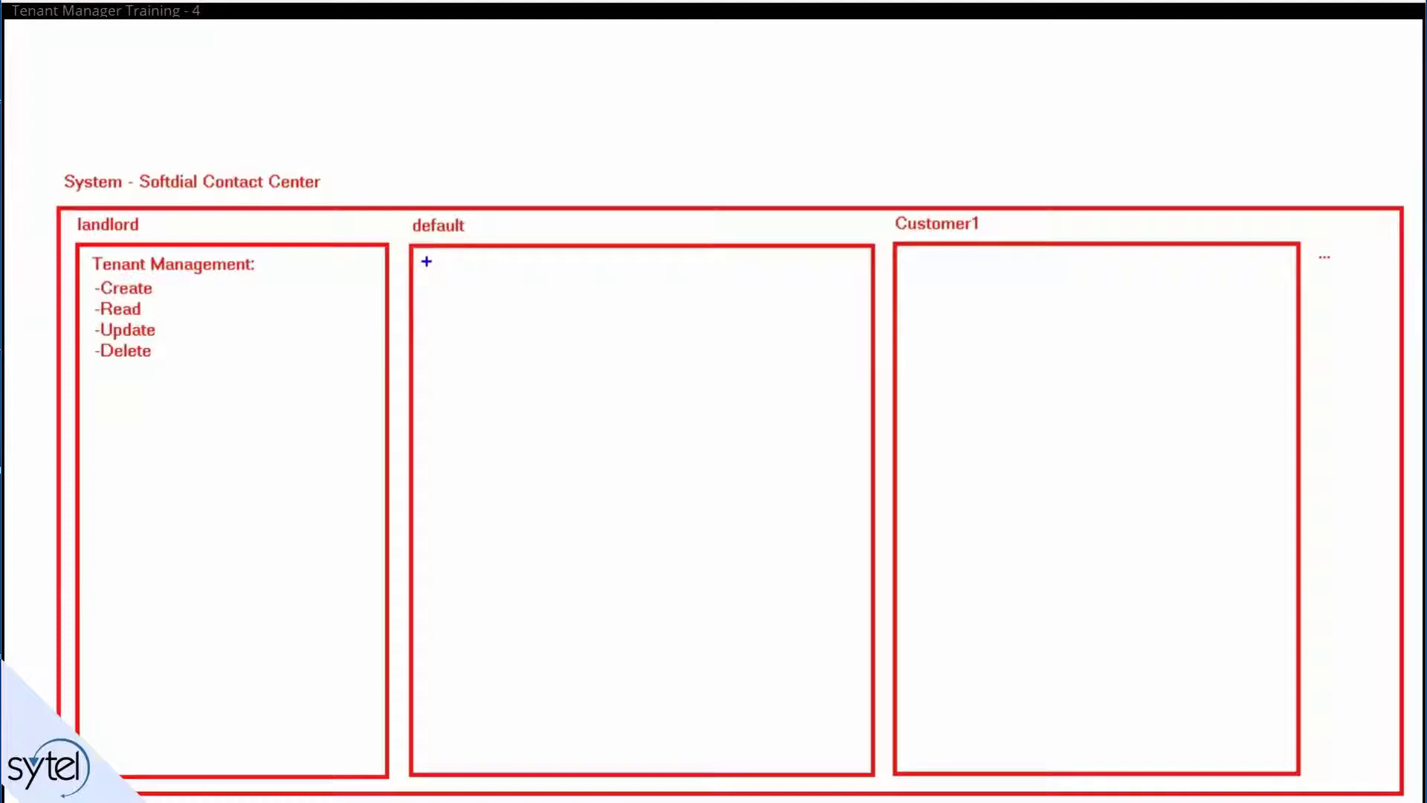
Draw a blue rectangle in the upper part of the default box and label it "Campaign1".
drag(426, 261, 860, 406)
click(430, 252)
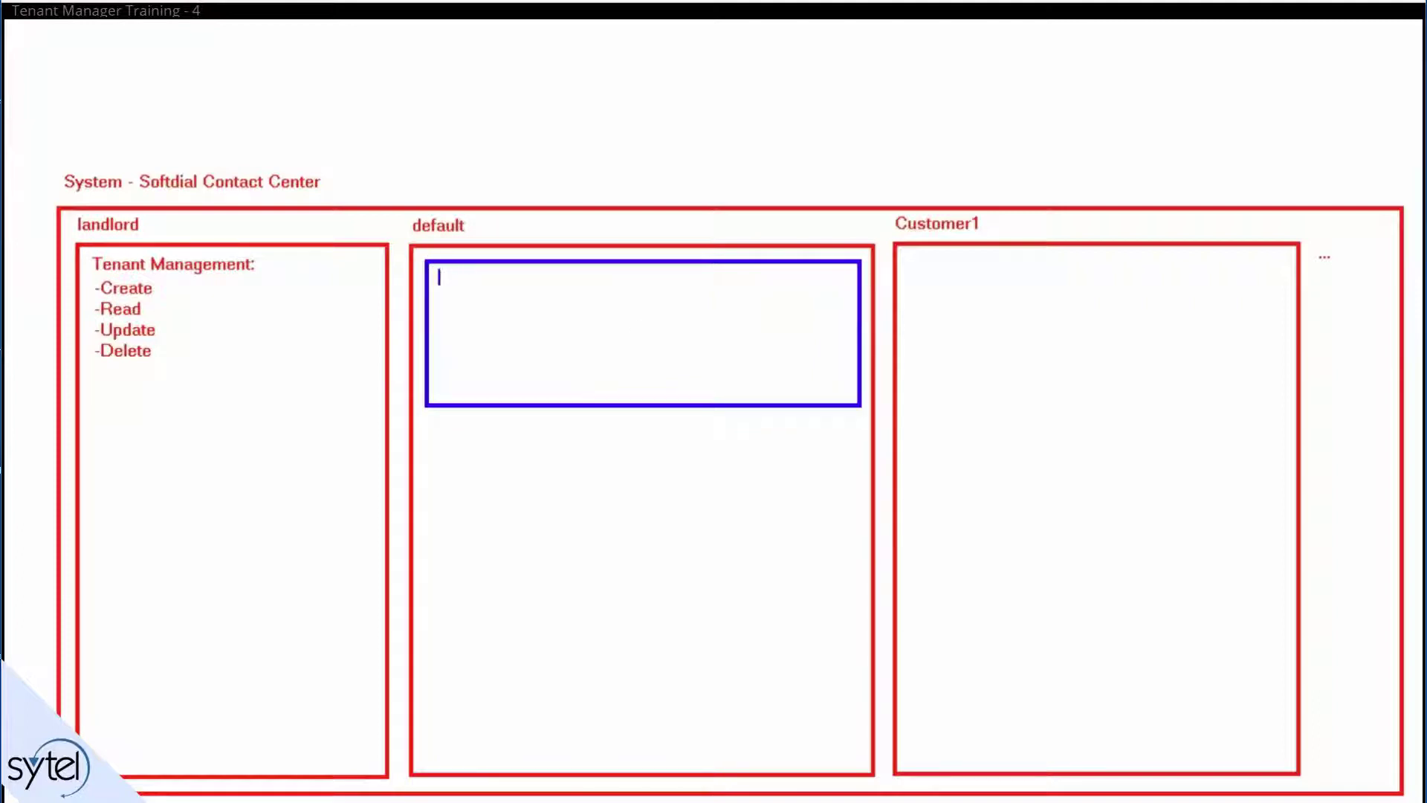
text(Camoa)
key(BackSpace)
key(BackSpace)
text(paign1)
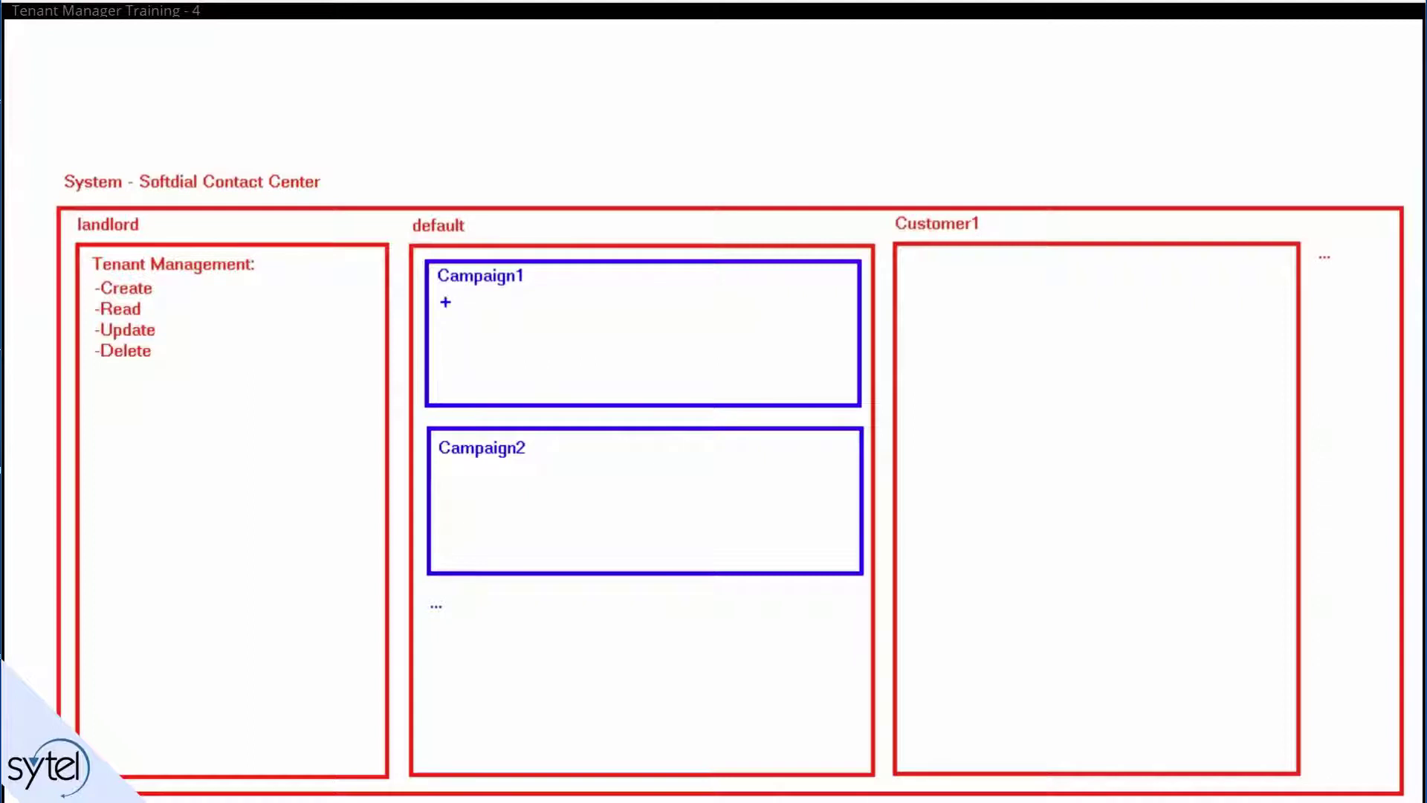
Draw two blue ellipses side by side inside the Campaign1 box for Queue1 and Queue2.
drag(445, 300, 642, 388)
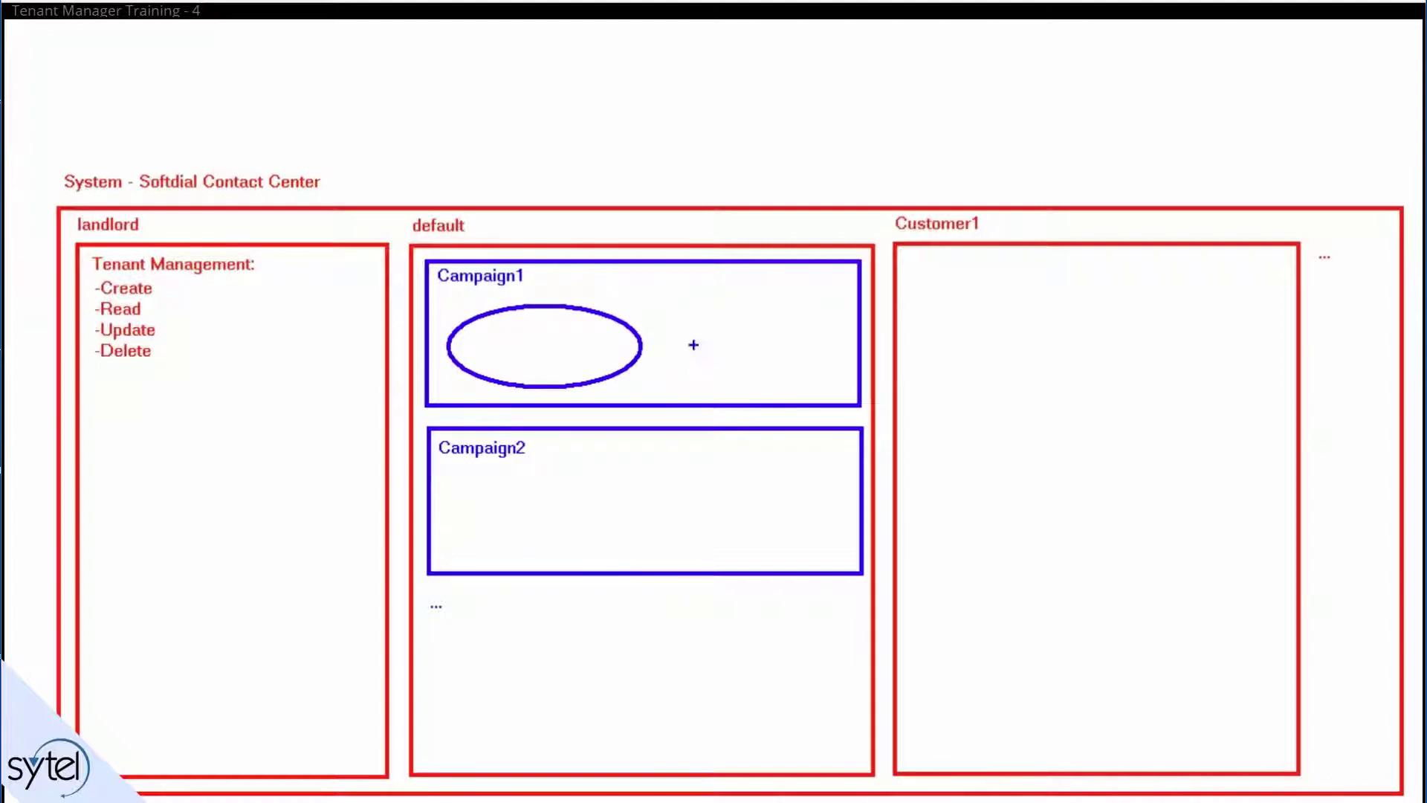
drag(662, 305, 840, 389)
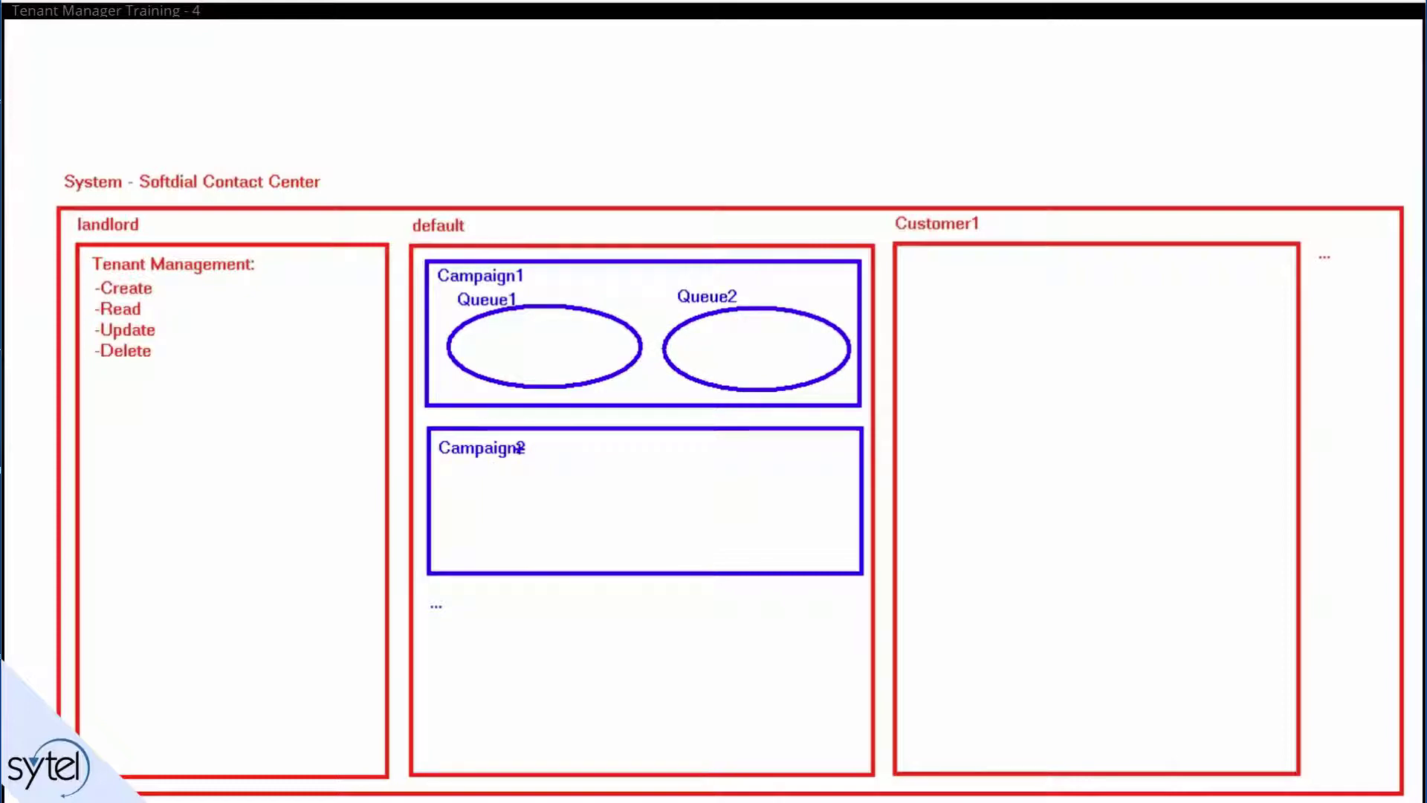
Draw a small blue circle marked "A" in the Campaign2 box and another small circle inside the Queue1 ellipse.
drag(451, 479, 505, 532)
text(A)
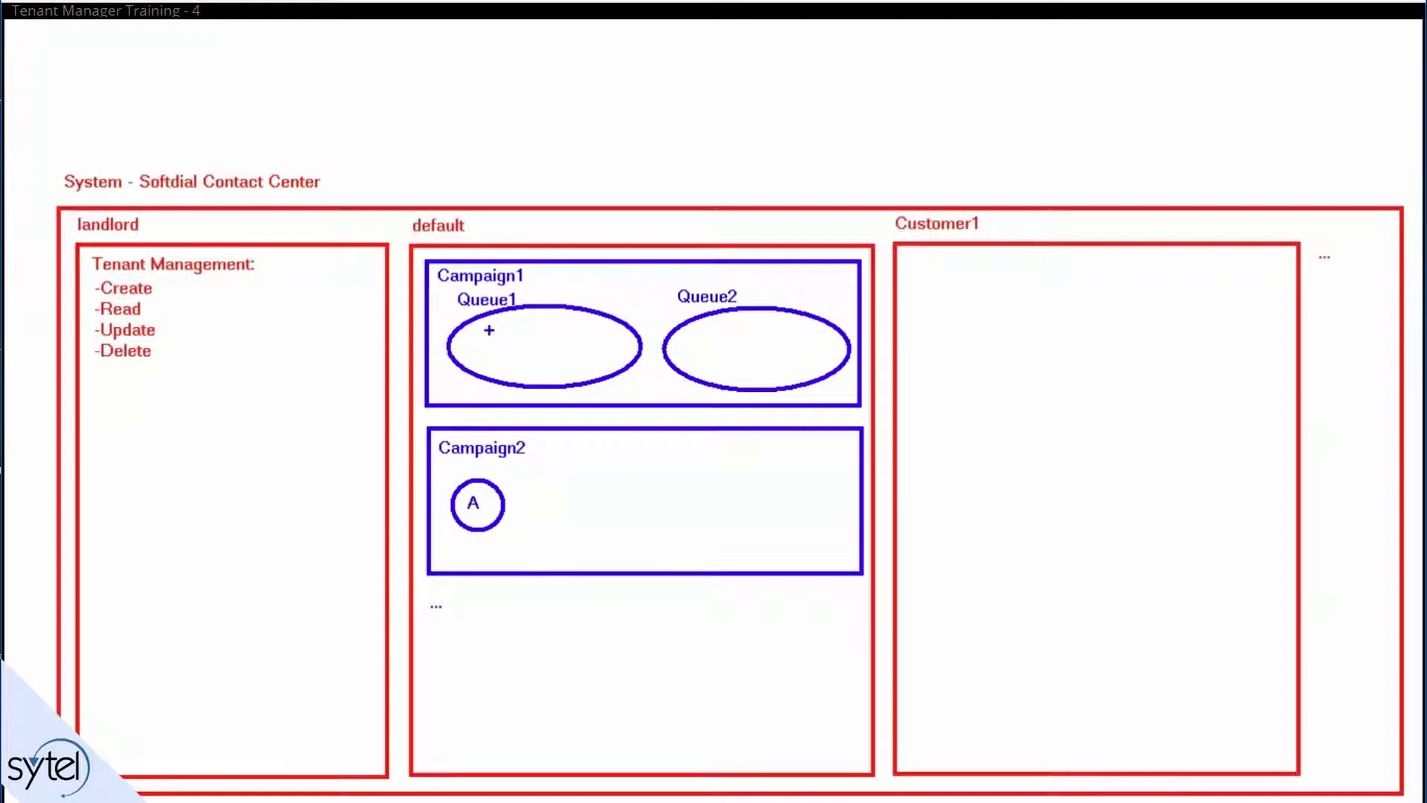
drag(488, 329, 535, 370)
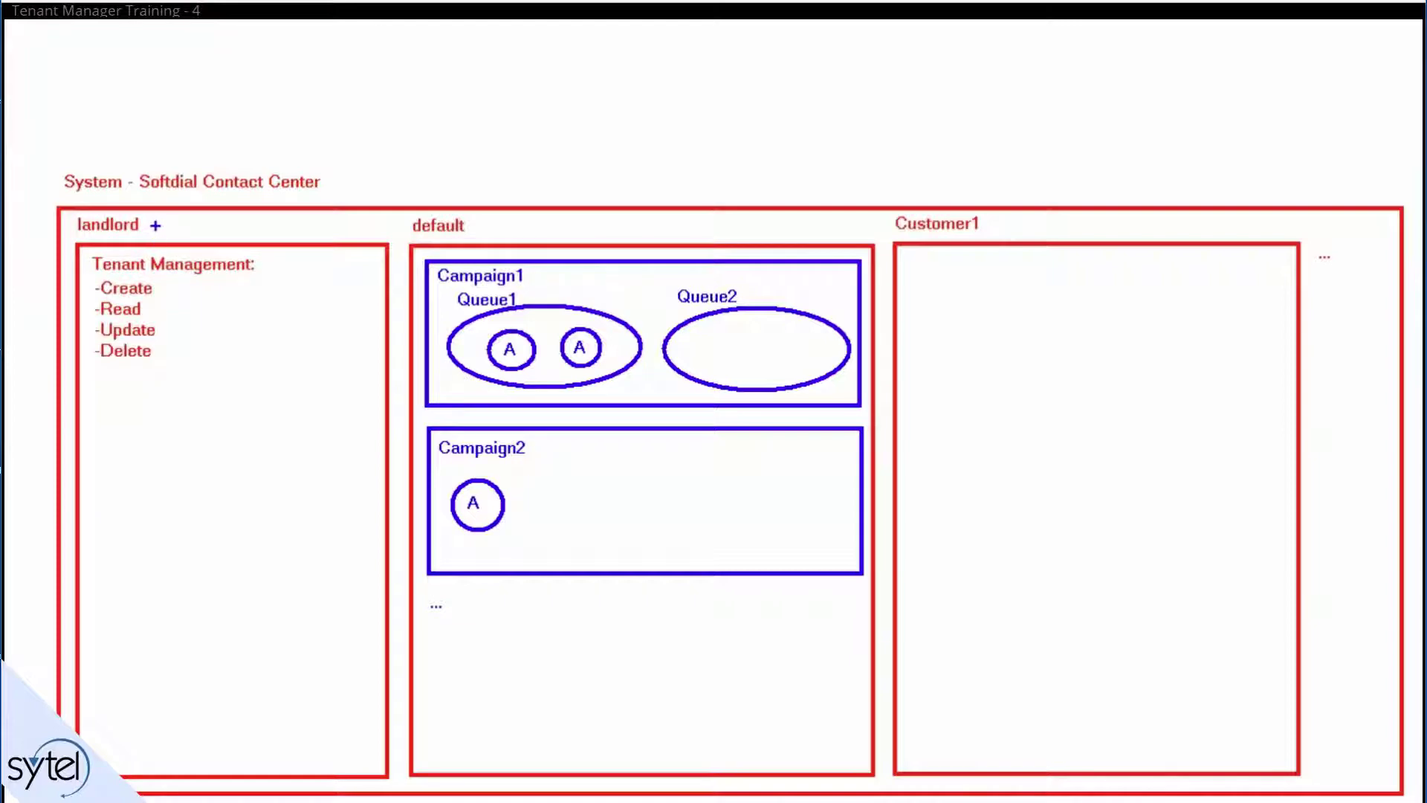
Draw a blue arrow pointing at the landlord label and mark the area around the Tenant Management list.
drag(148, 224, 327, 224)
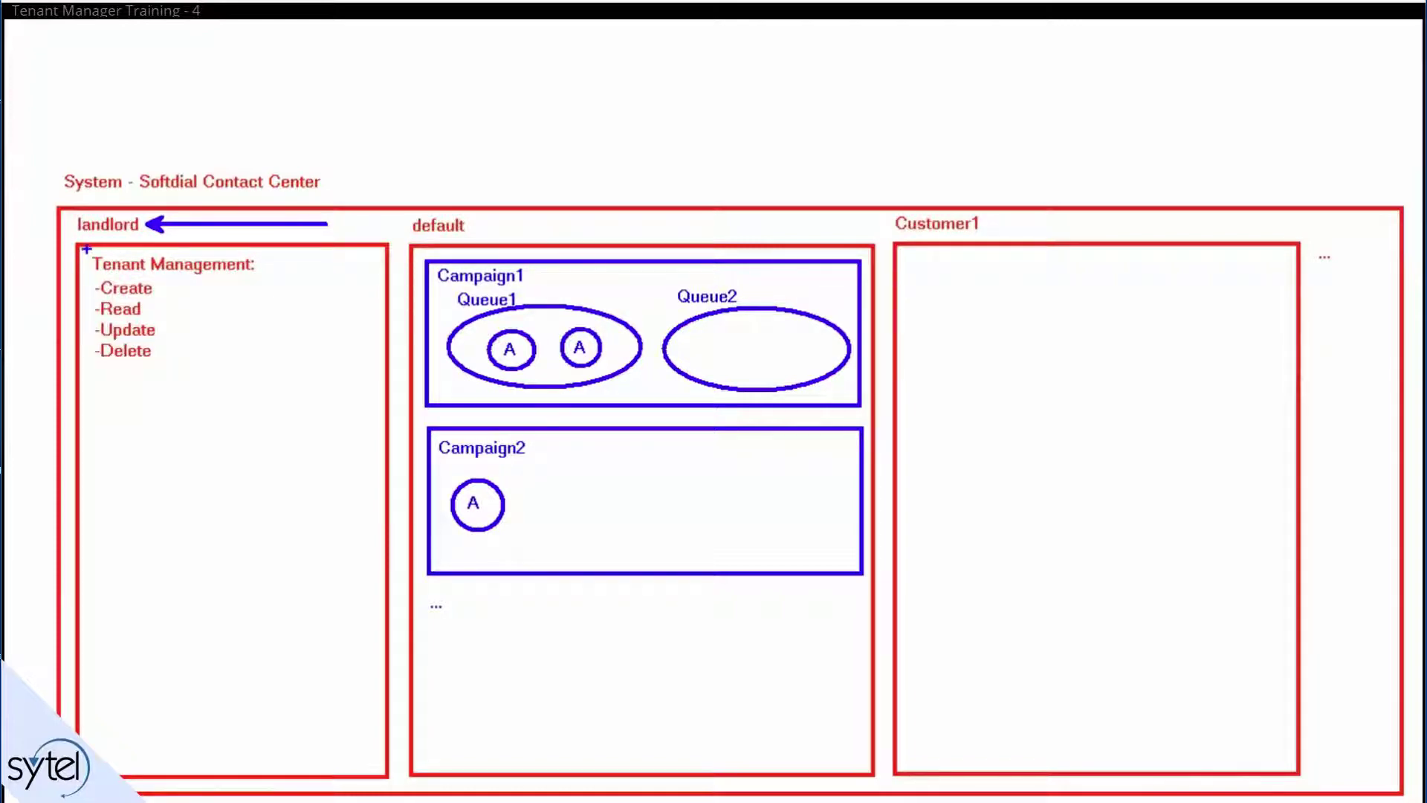
drag(86, 250, 280, 364)
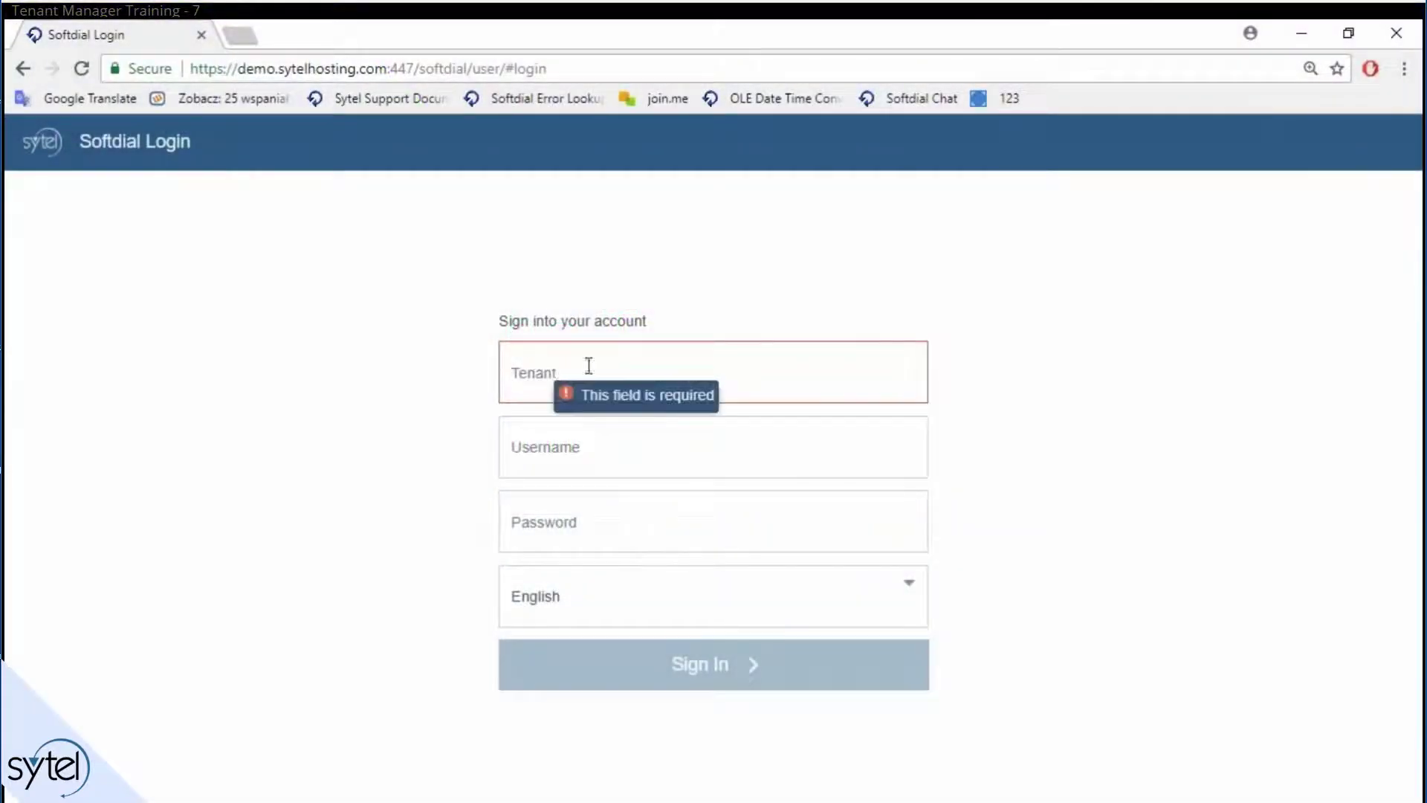
Sign in to tenant landlord as Administrator with the account password, and dismiss the browser's offer to save it.
click(565, 369)
text(la)
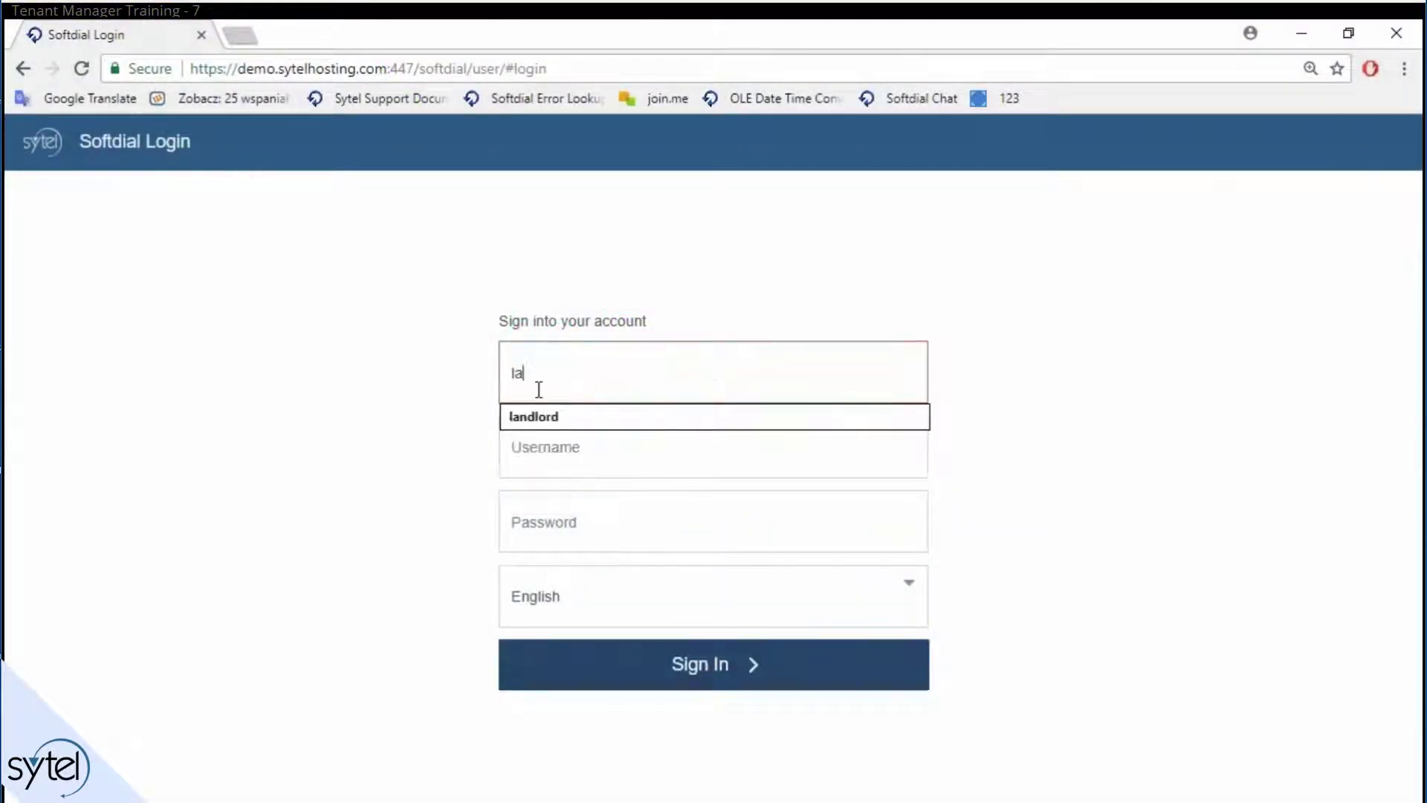
text(ndlord)
click(562, 449)
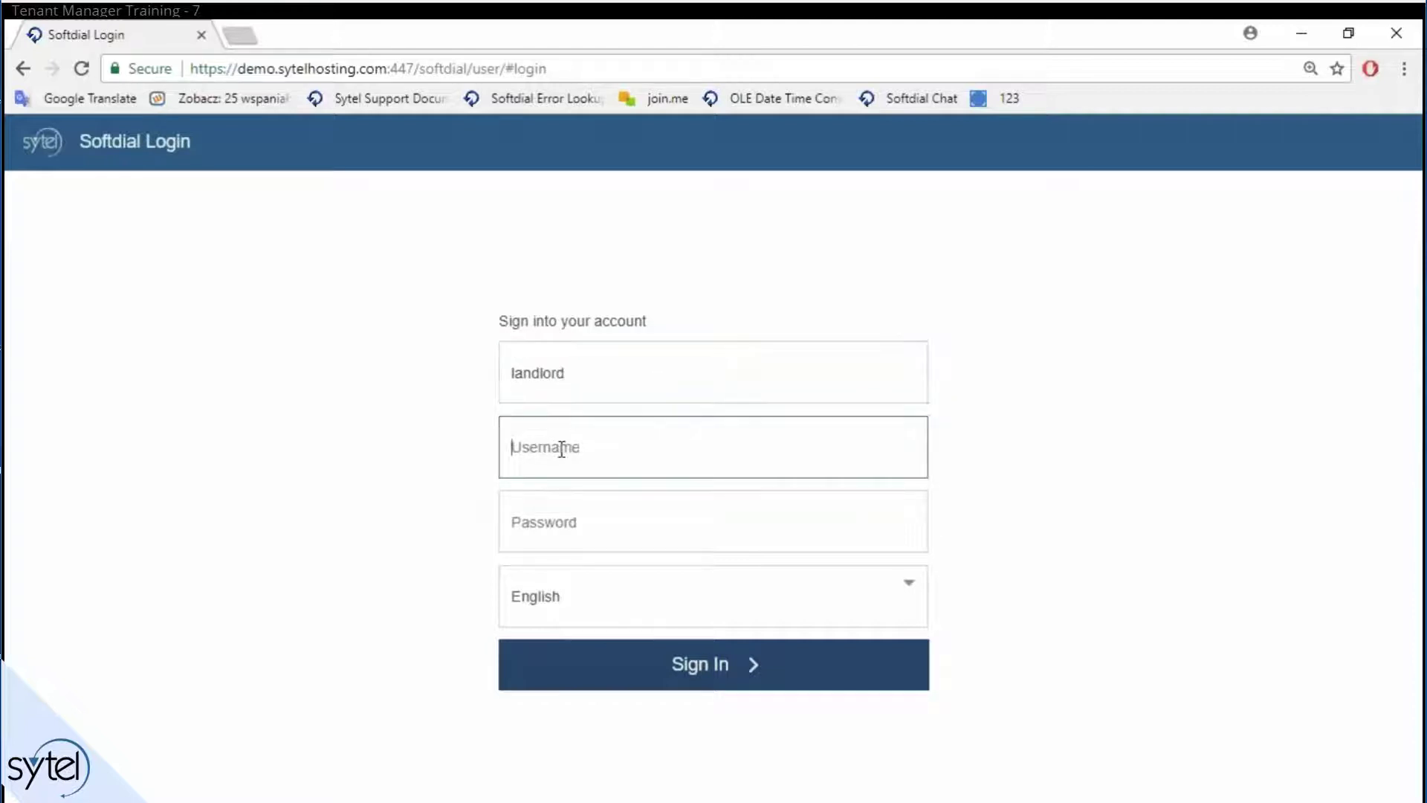
text(Adminis)
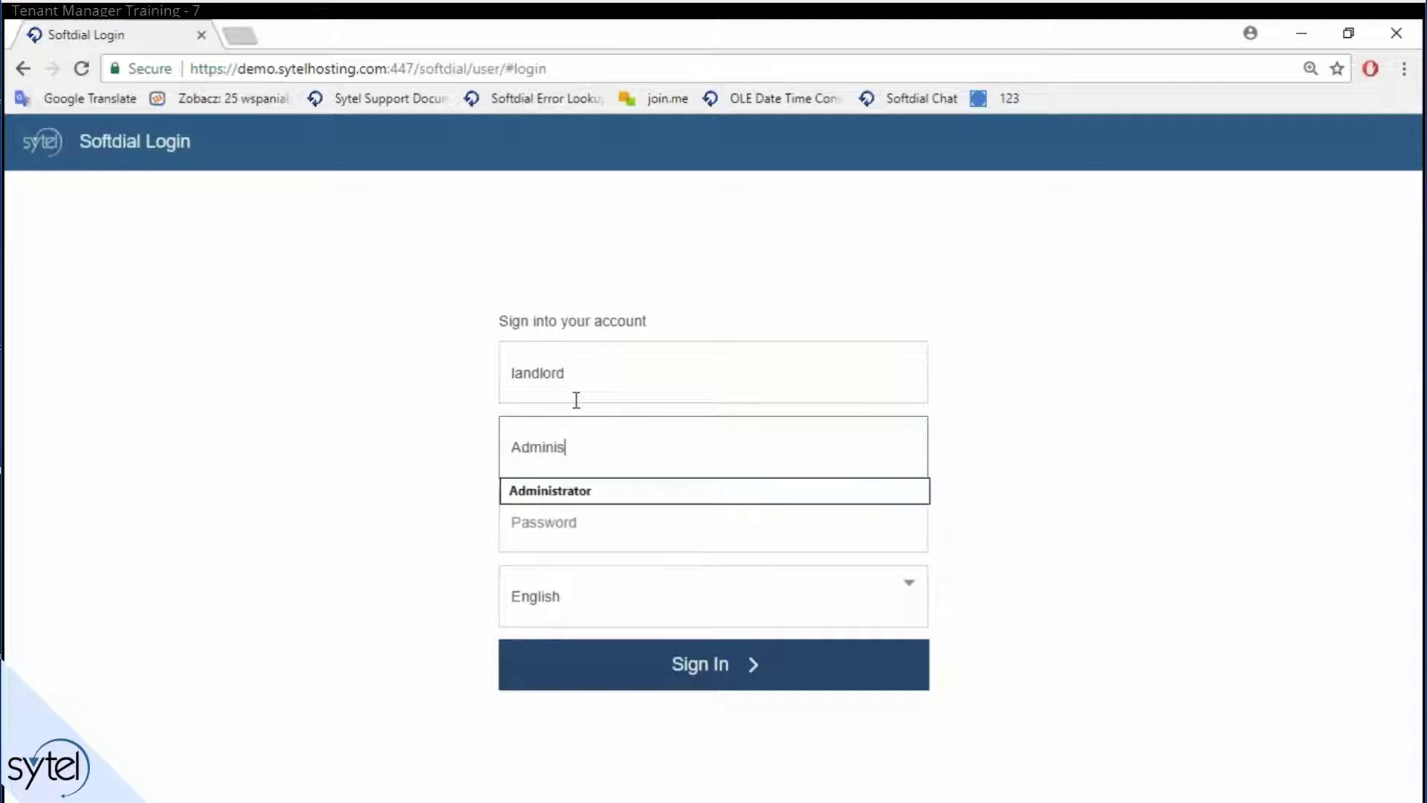
text(trator)
key(Tab)
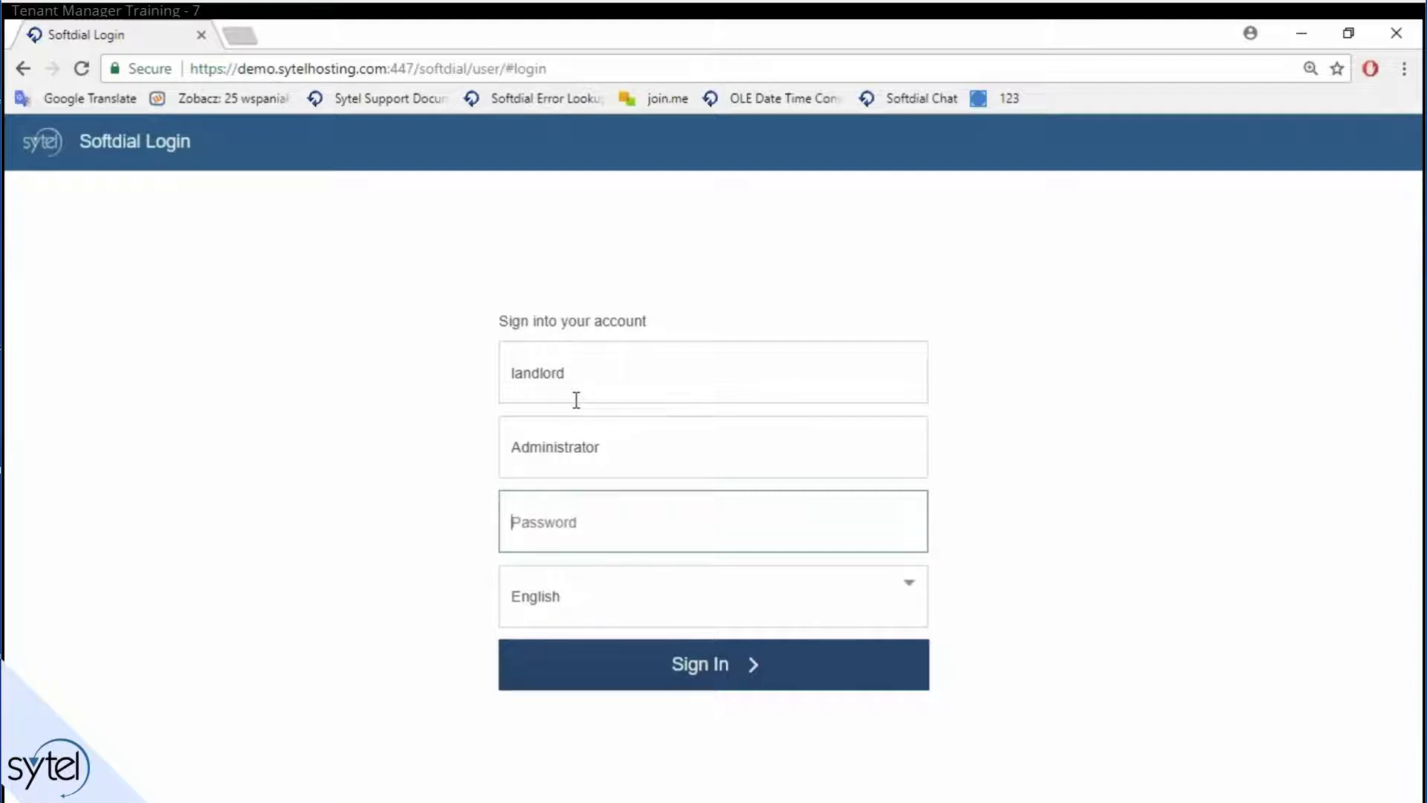
text(a)
key(Return)
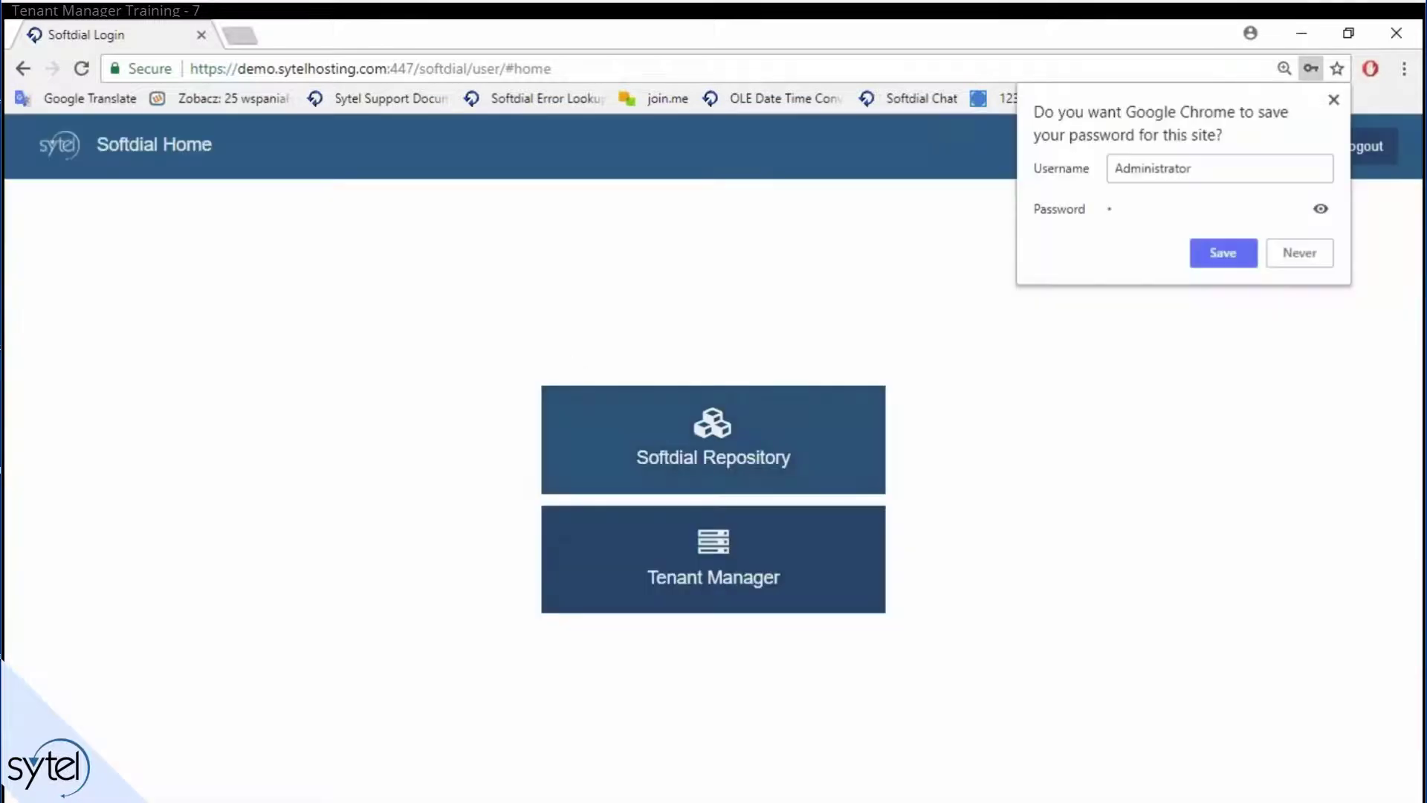
click(811, 269)
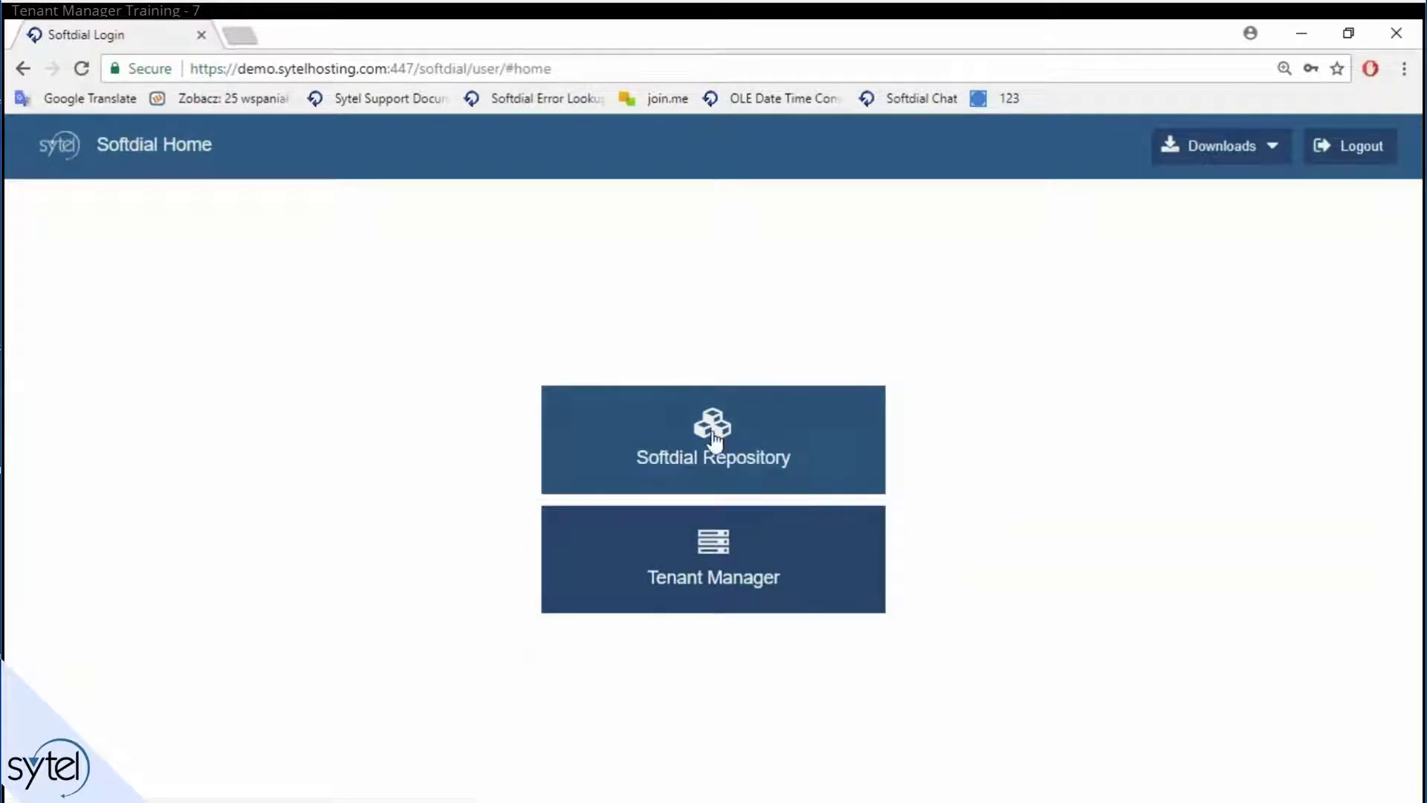
Open Tenant Manager and select the default tenant to list its services.
click(718, 562)
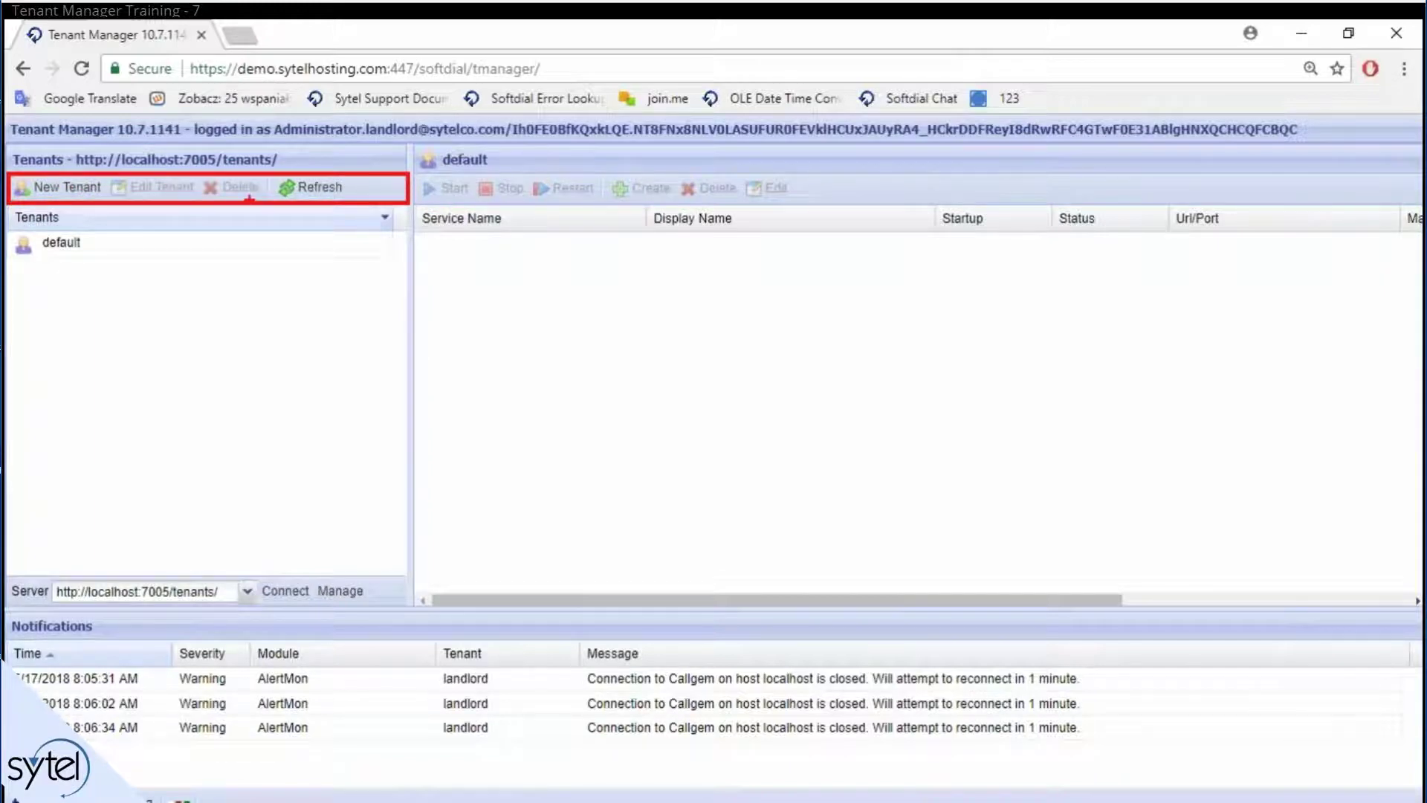
click(163, 242)
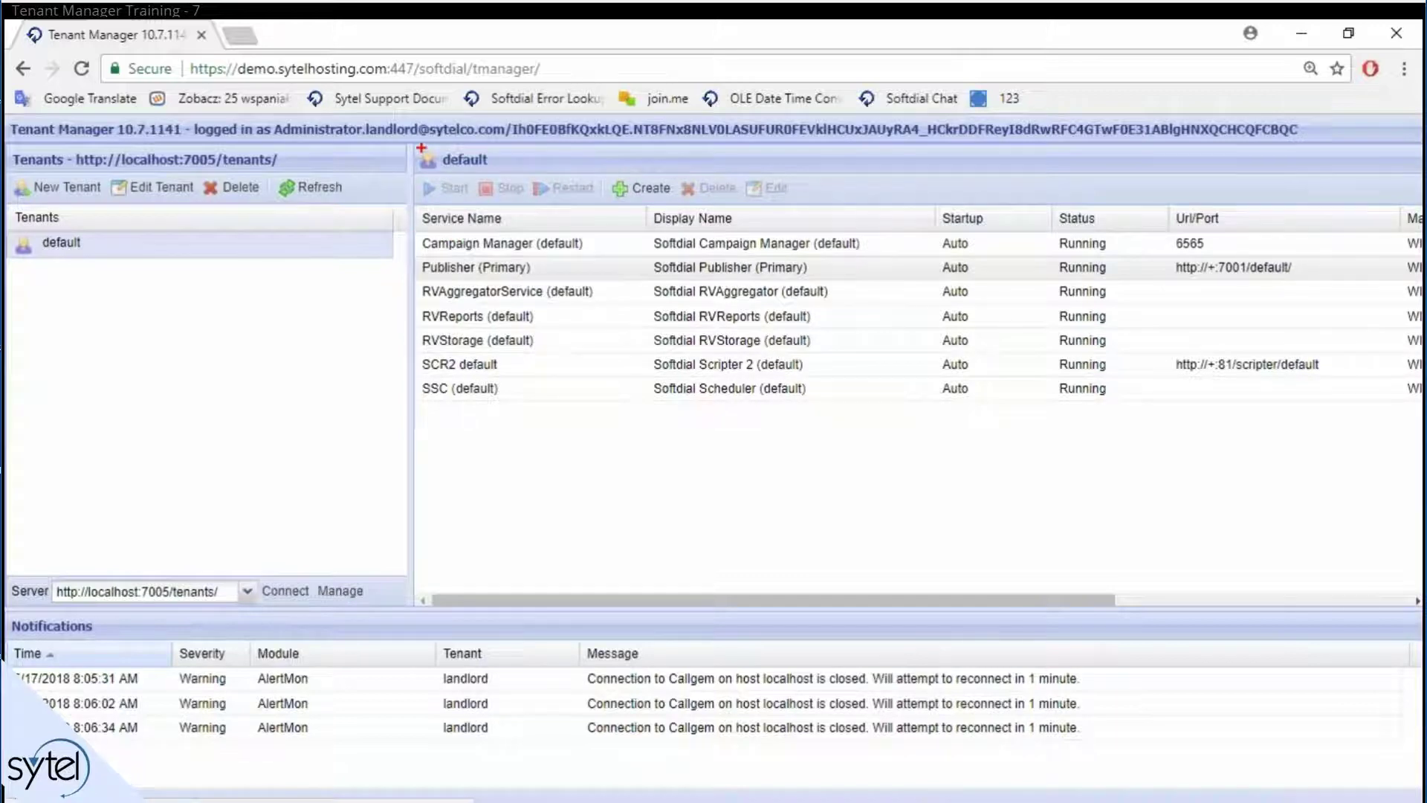
Outline the default tenant's service table in red, and box the Campaign Manager, Publisher-to-RVStorage, Scripter 2 and Scheduler display names.
mouse_move(414, 147)
mouse_down()
mouse_move(543, 226)
mouse_move(1342, 521)
mouse_move(1416, 569)
mouse_move(1417, 591)
mouse_up()
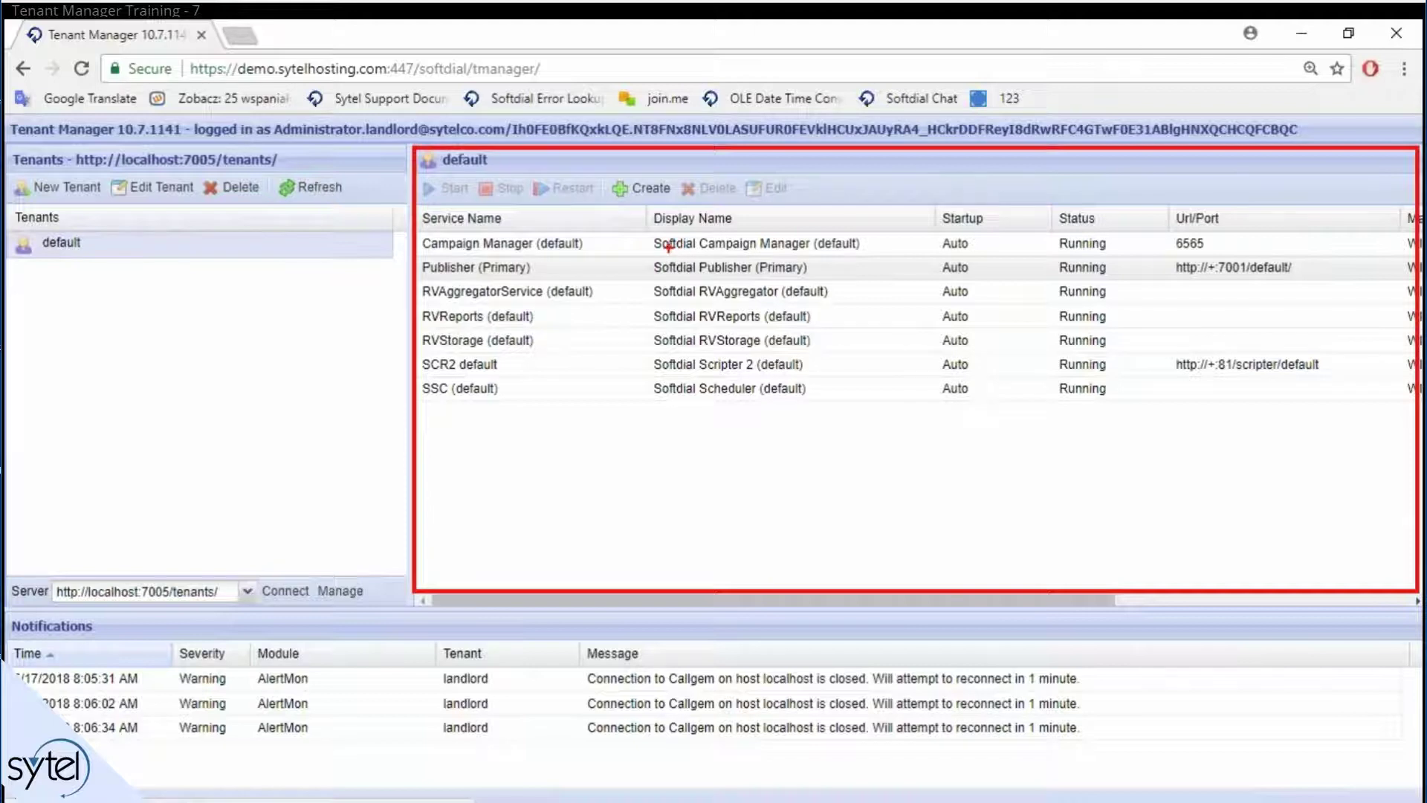
mouse_move(642, 230)
mouse_down()
mouse_move(713, 250)
mouse_move(877, 256)
mouse_up()
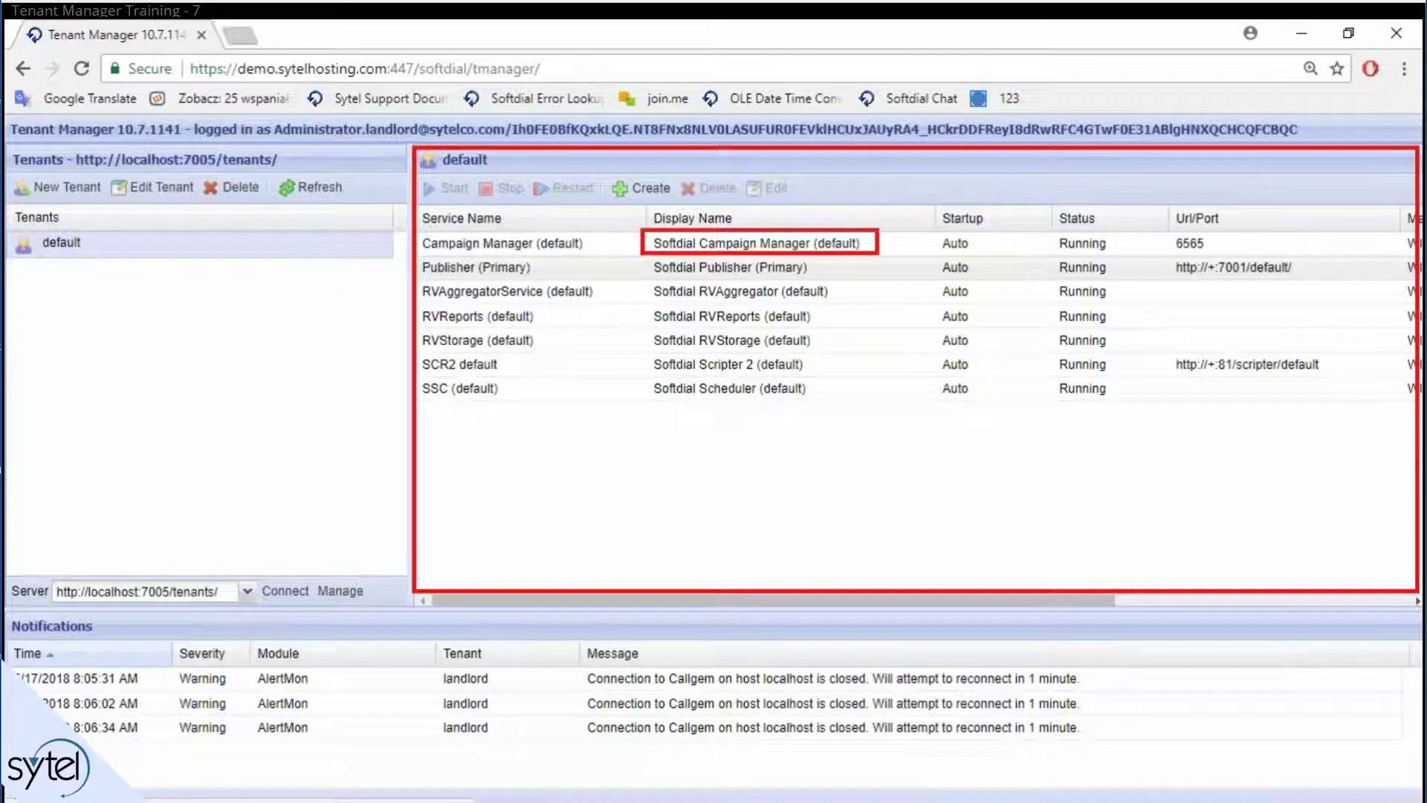
drag(639, 256, 879, 349)
drag(639, 356, 879, 376)
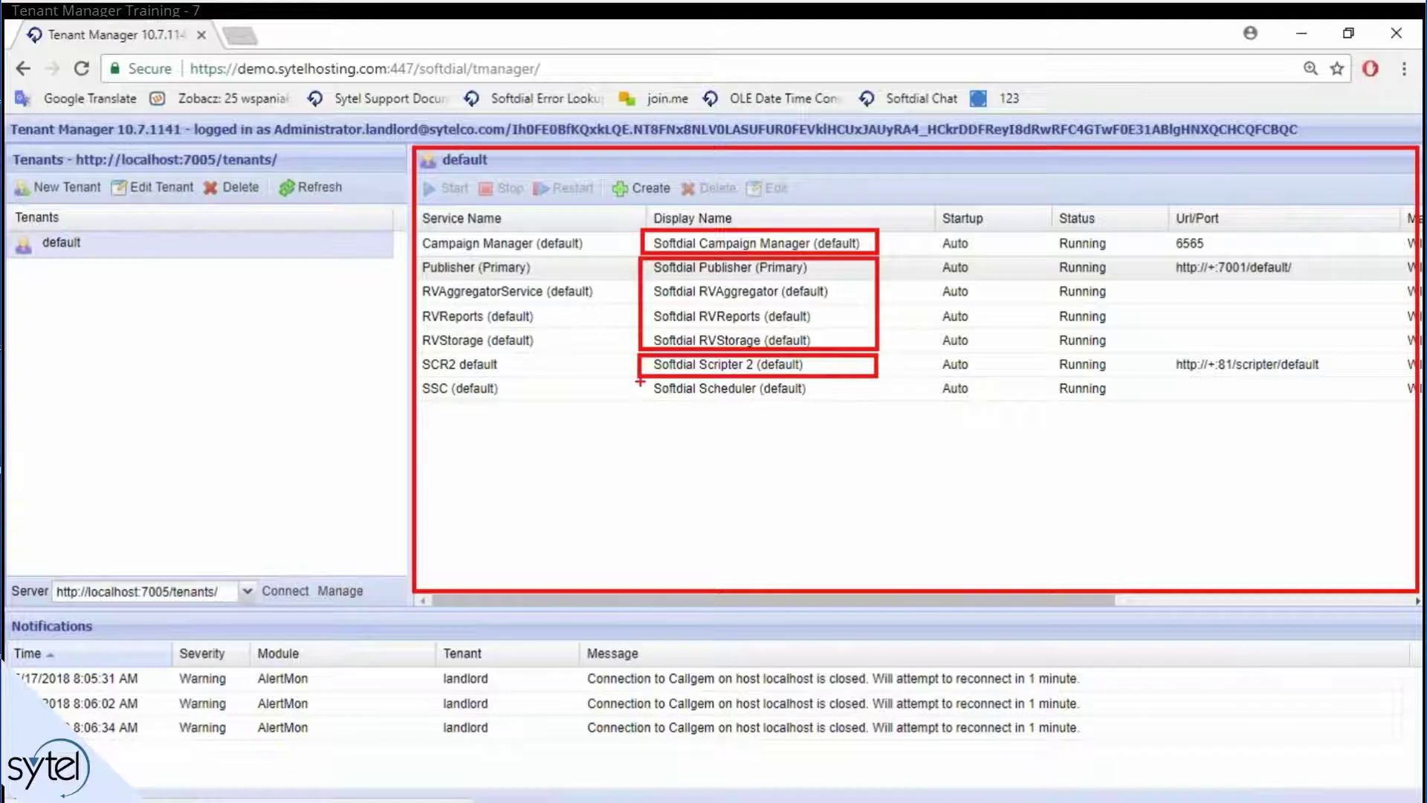
drag(640, 381, 880, 404)
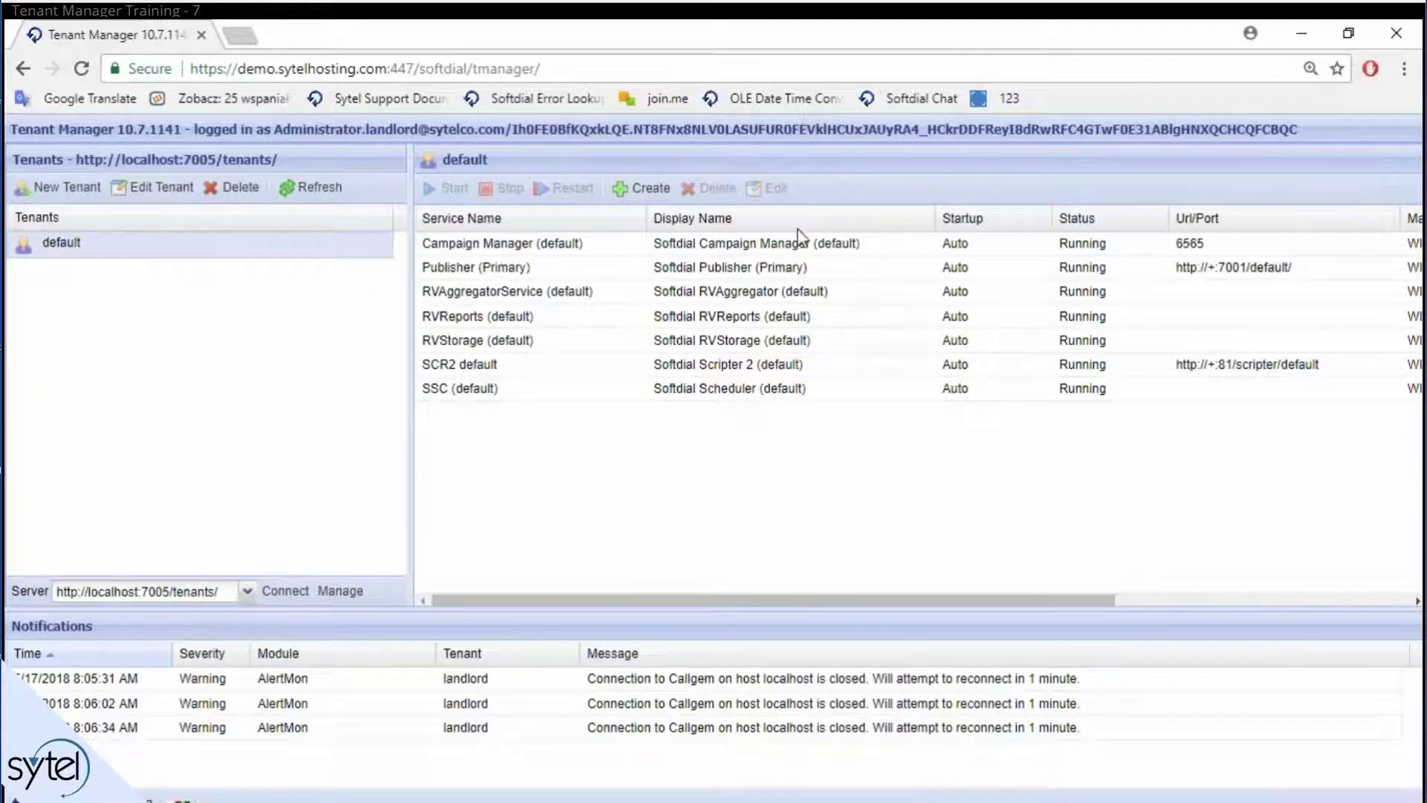
Select the default tenant's services in turn, including Campaign Manager, RVAggregator, RVReports and RVStorage.
click(749, 248)
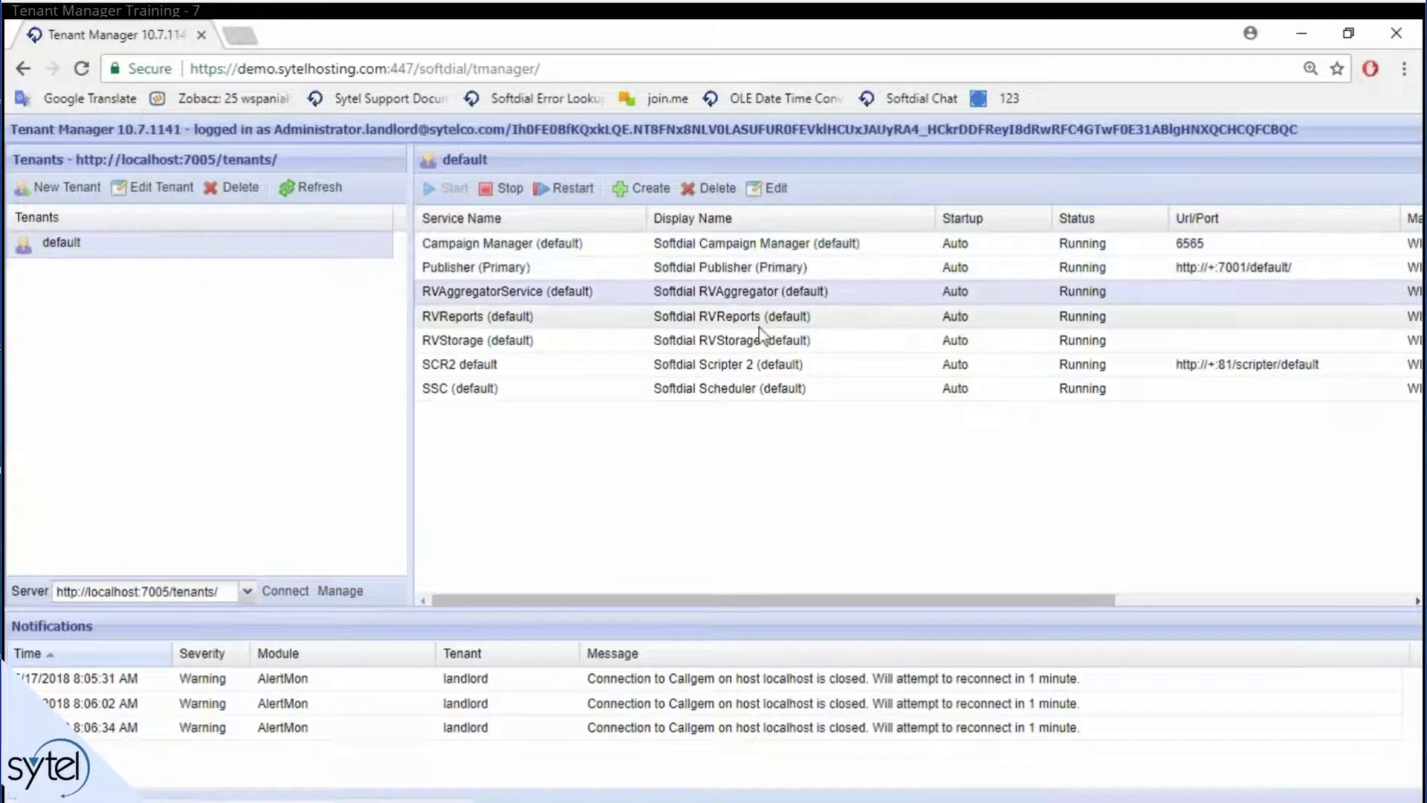
click(788, 340)
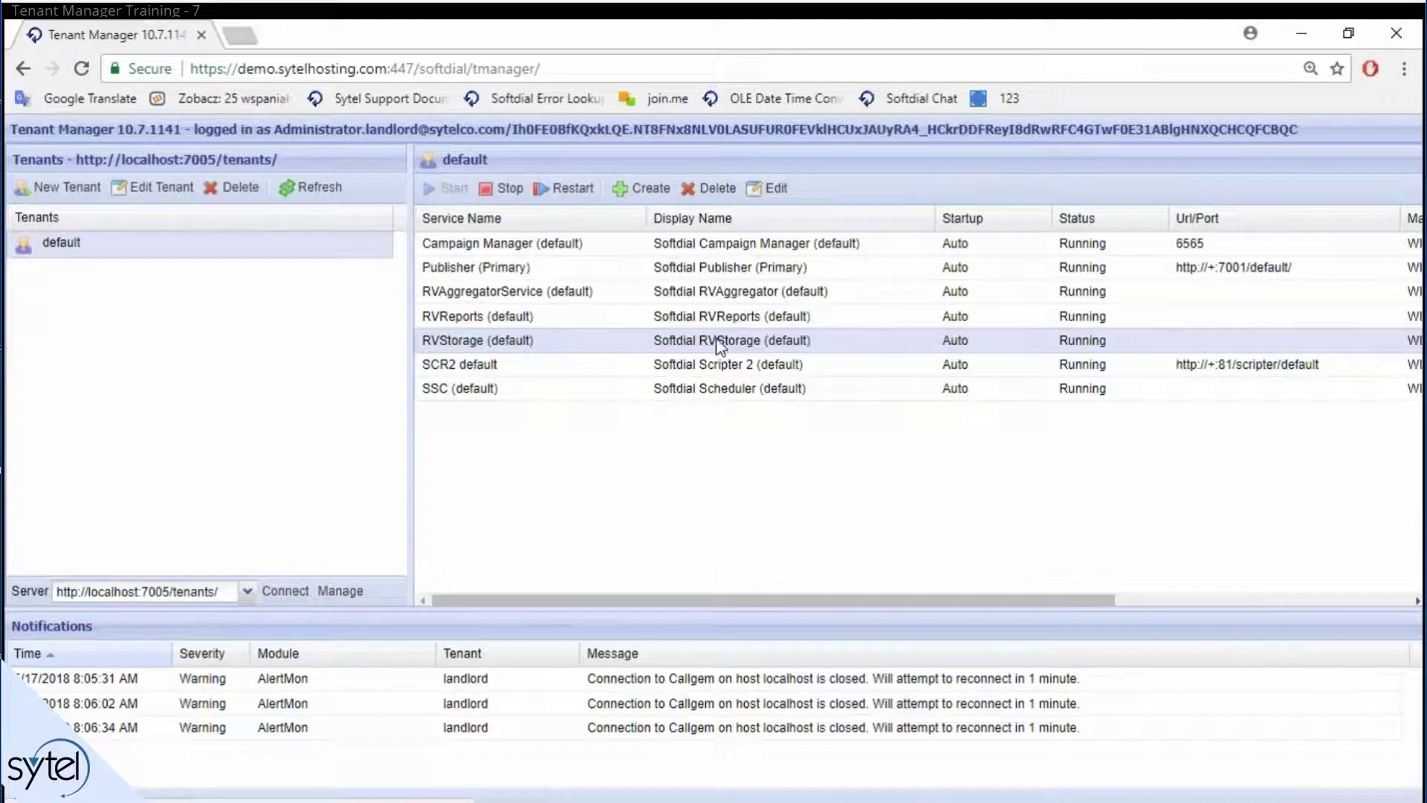
click(729, 299)
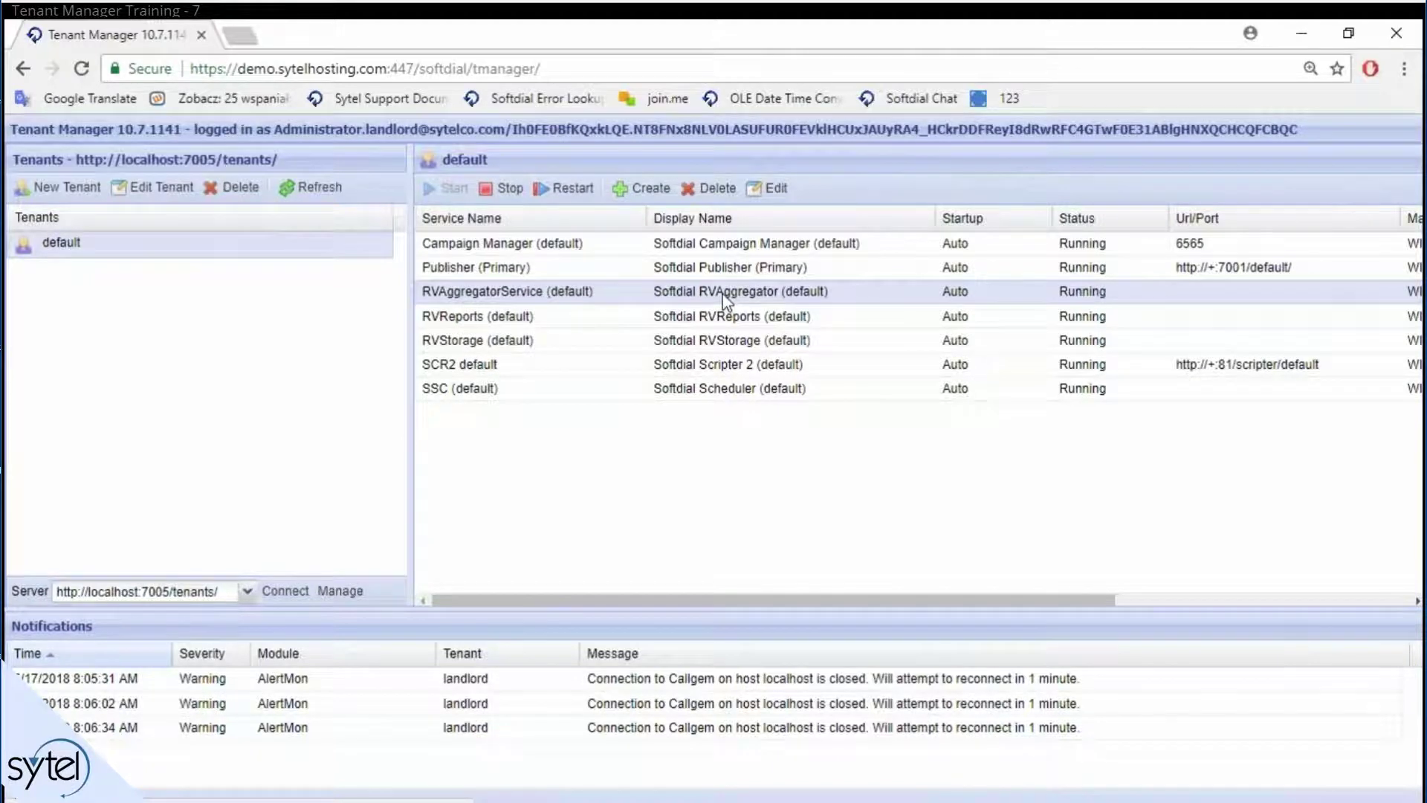
click(727, 314)
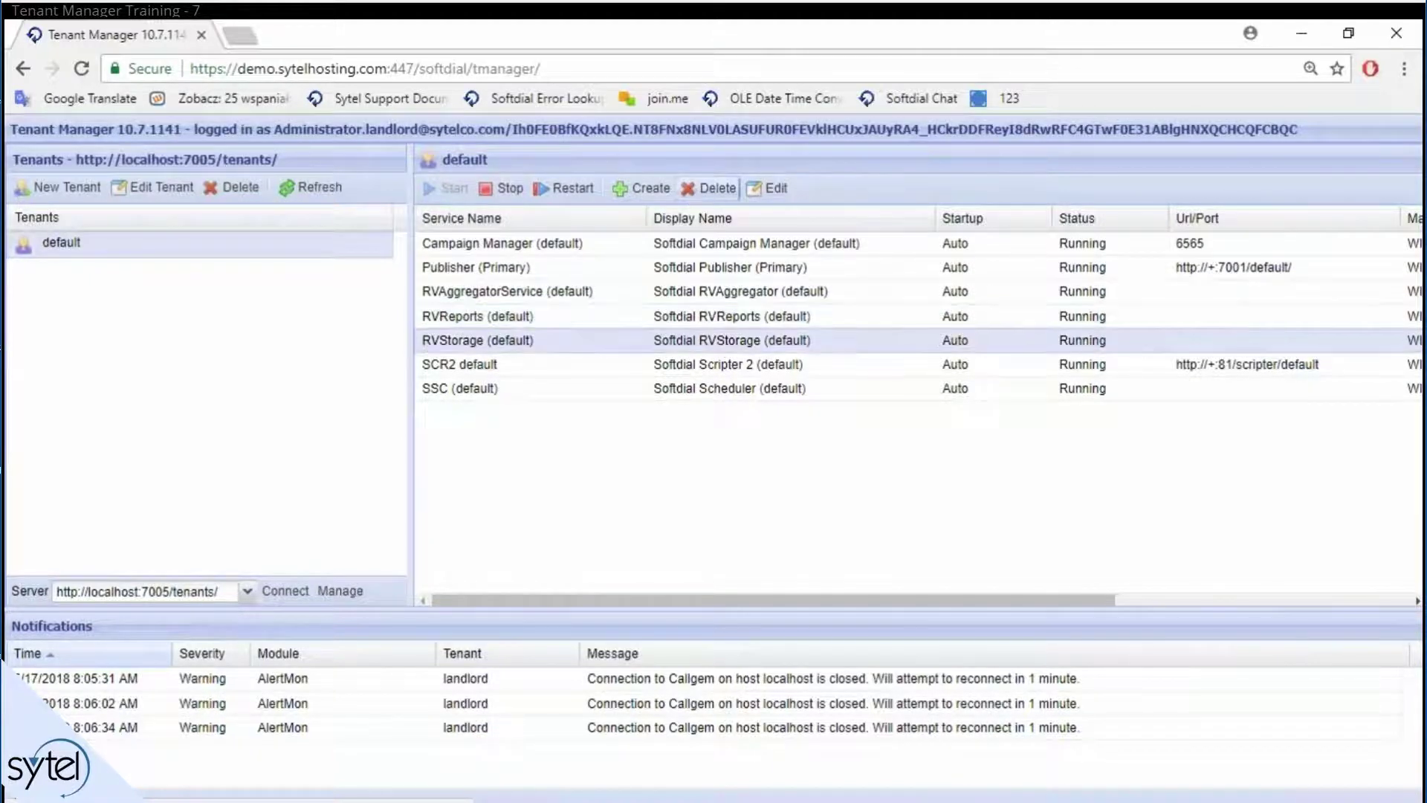
click(697, 291)
click(714, 316)
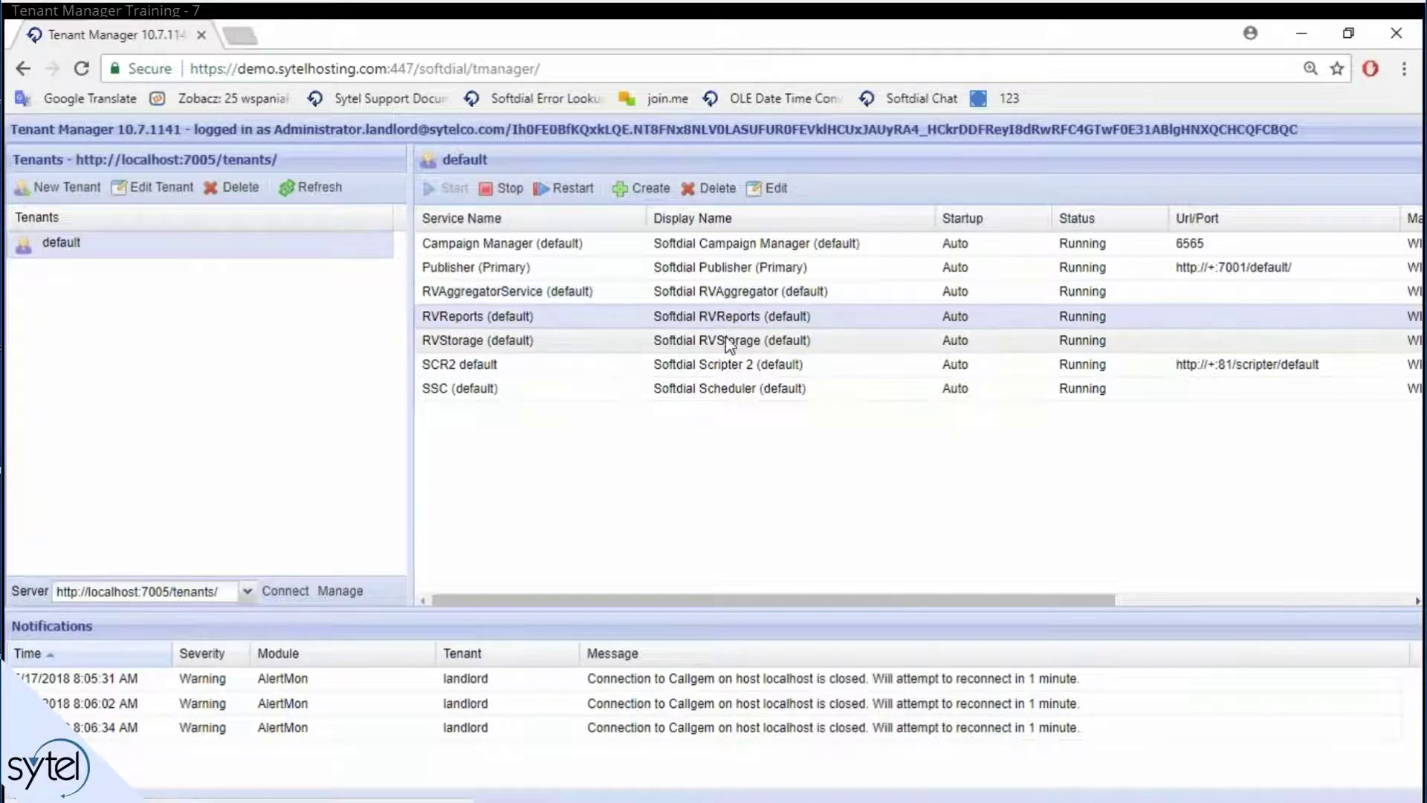
click(729, 341)
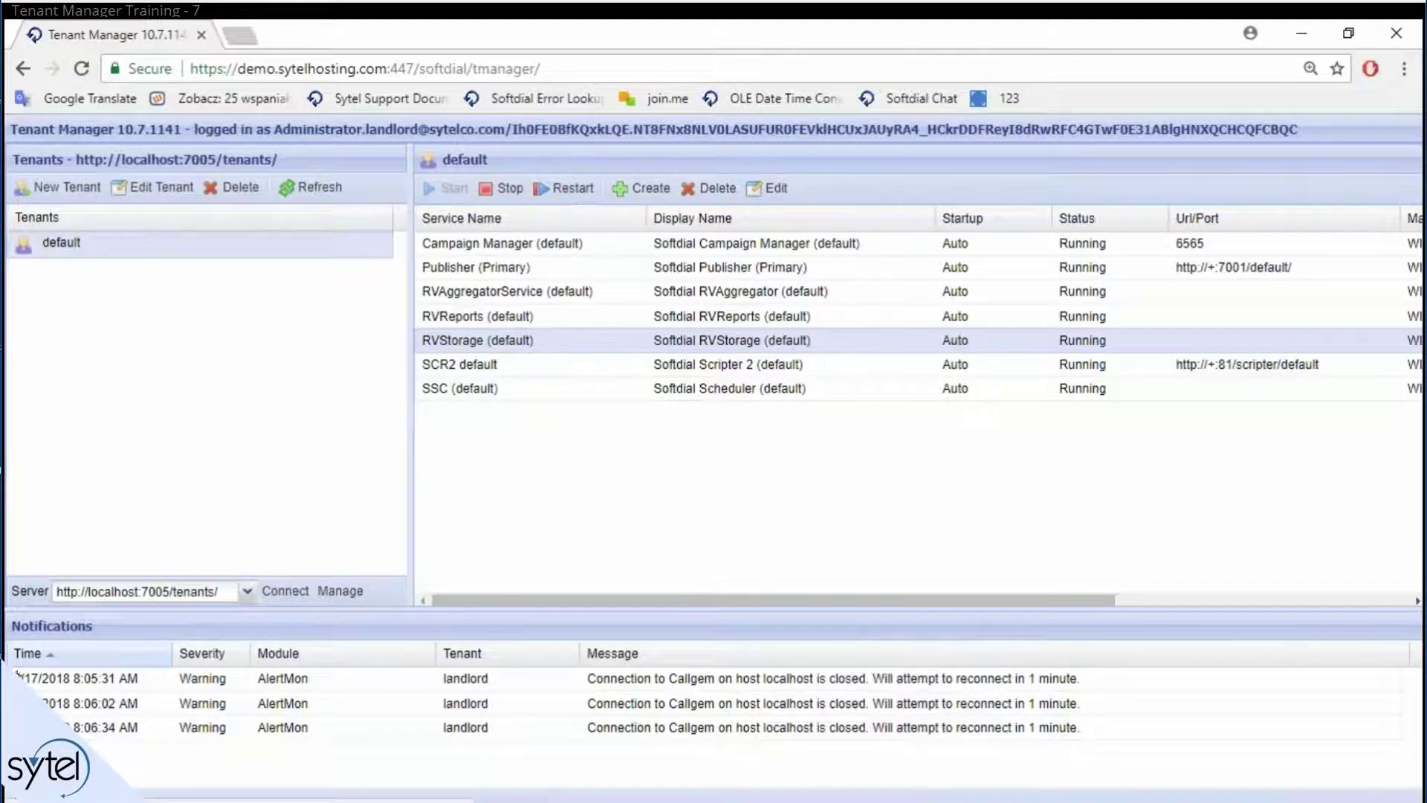
Outline the Notifications area, the Server address and the list of service names with red boxes.
mouse_move(8, 612)
mouse_down()
mouse_move(584, 725)
mouse_move(1253, 762)
mouse_move(1417, 753)
mouse_up()
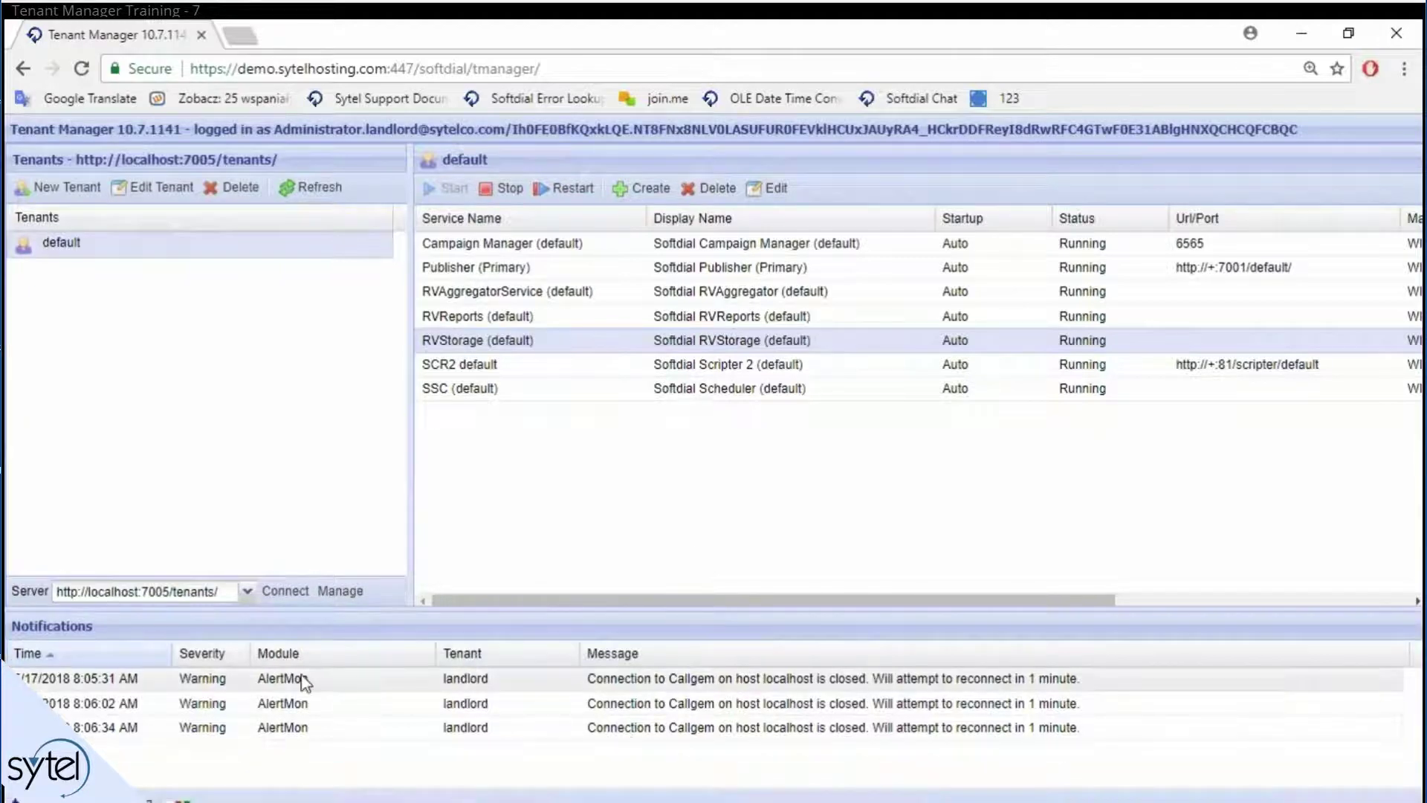
drag(7, 574, 263, 610)
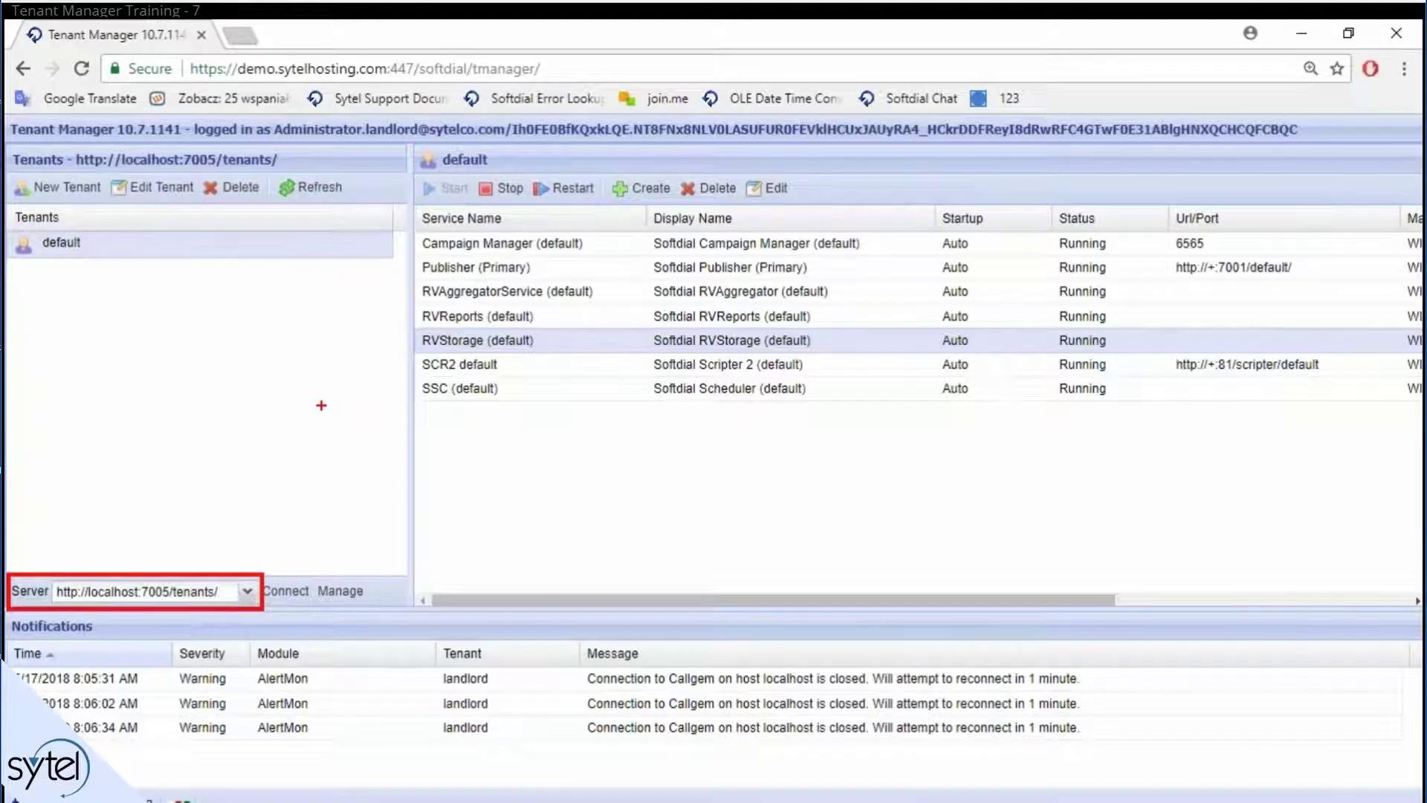
drag(418, 234, 634, 401)
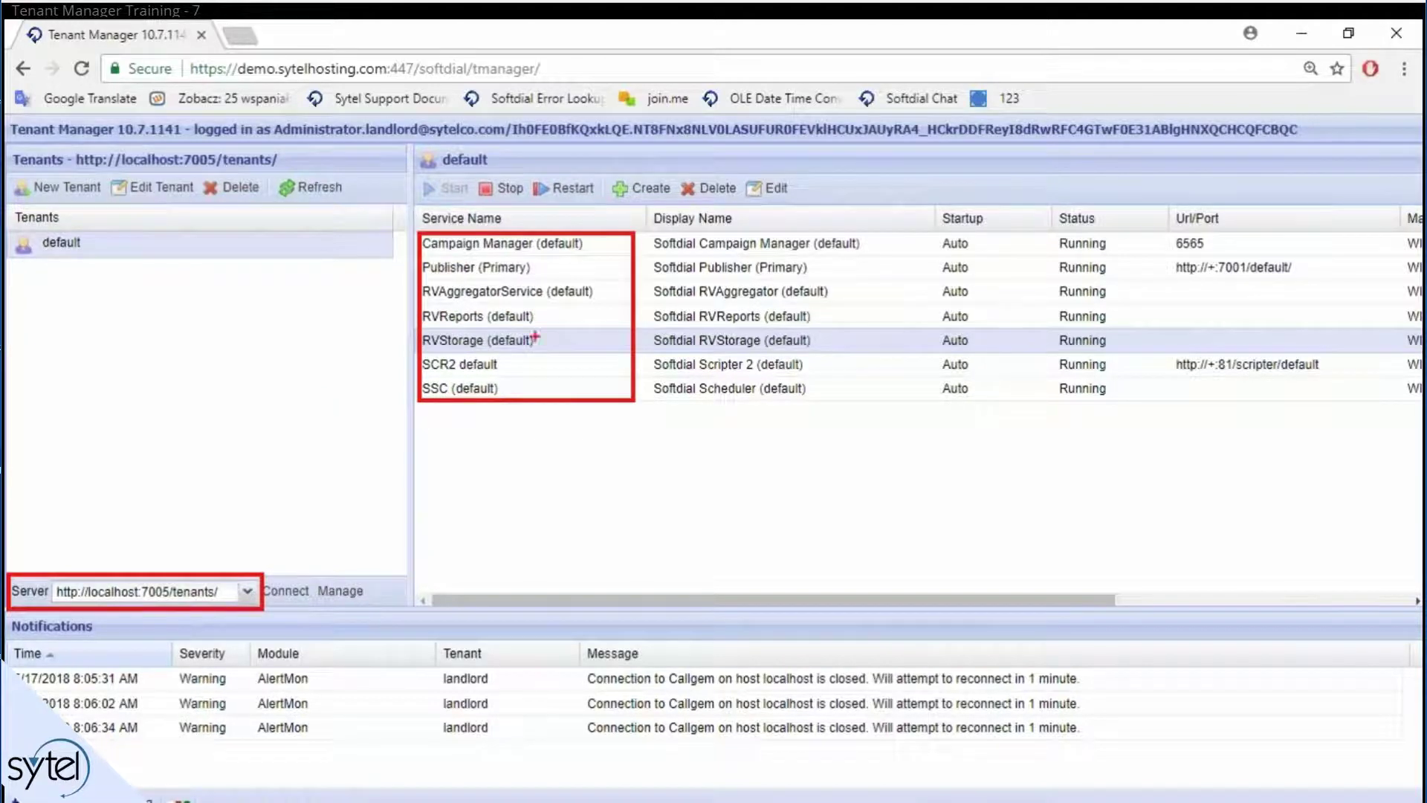
Draw a red arrow from the Server address box to the service names and label the Server box "Tenant provisioning service".
mouse_move(336, 529)
mouse_down()
mouse_move(444, 406)
mouse_move(262, 573)
mouse_up()
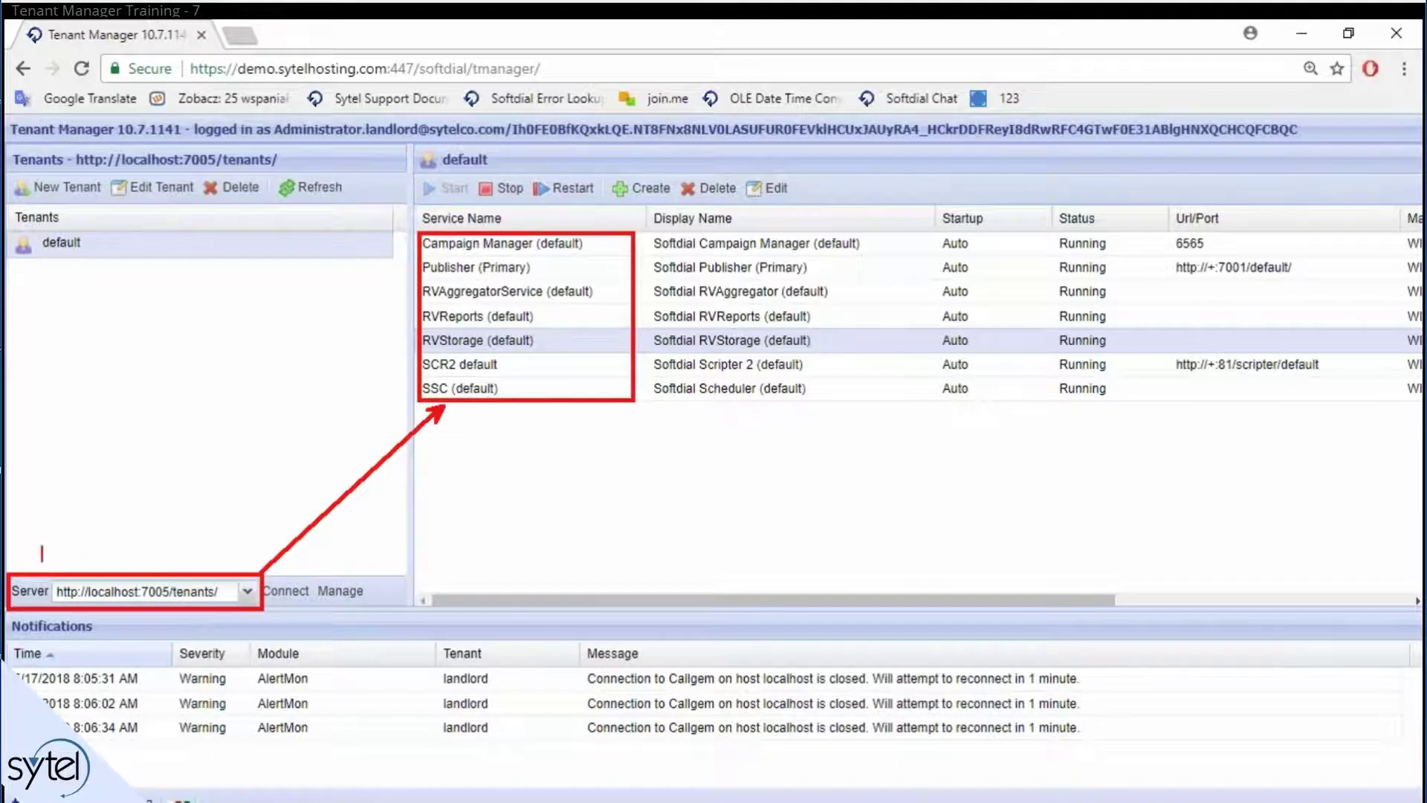
text(Tenant provis)
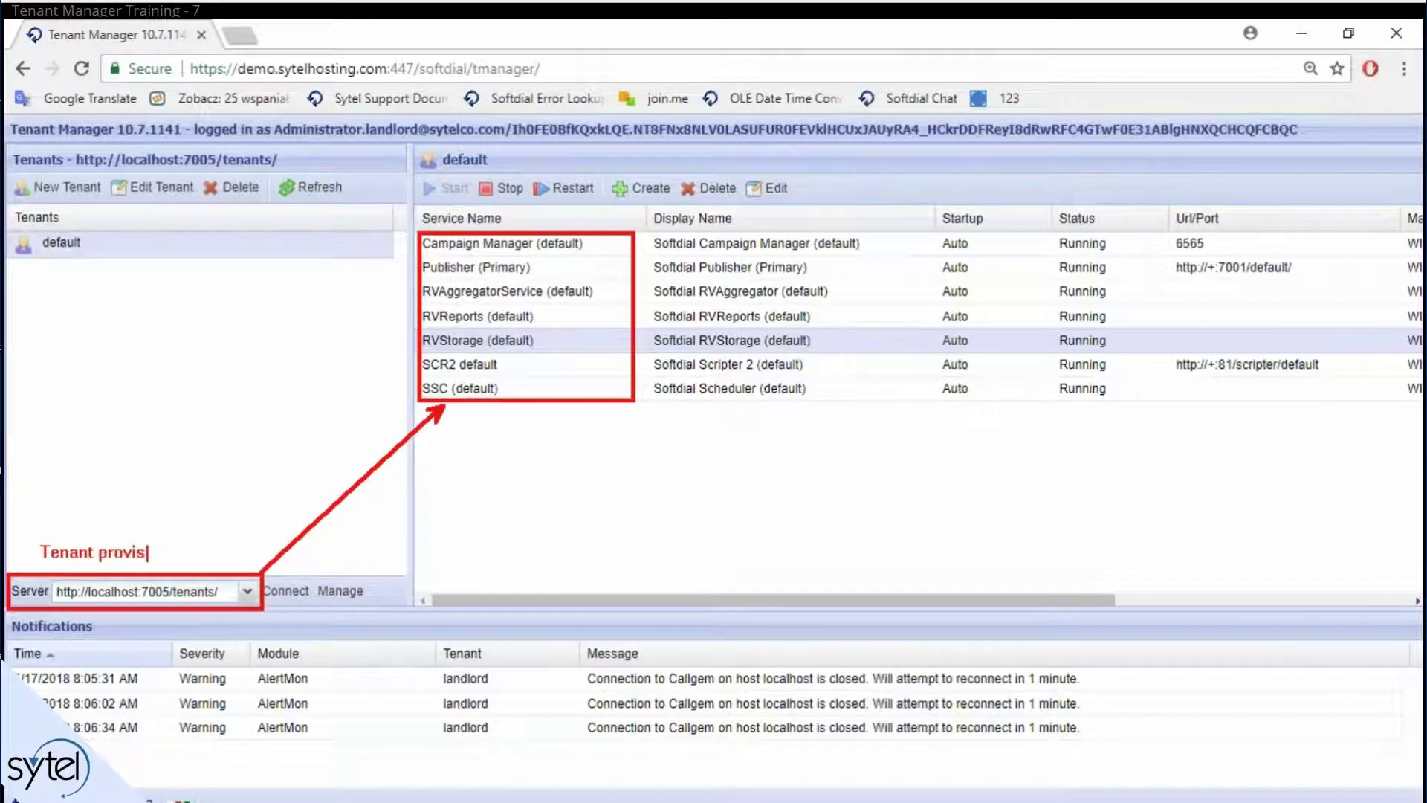
text(iong service)
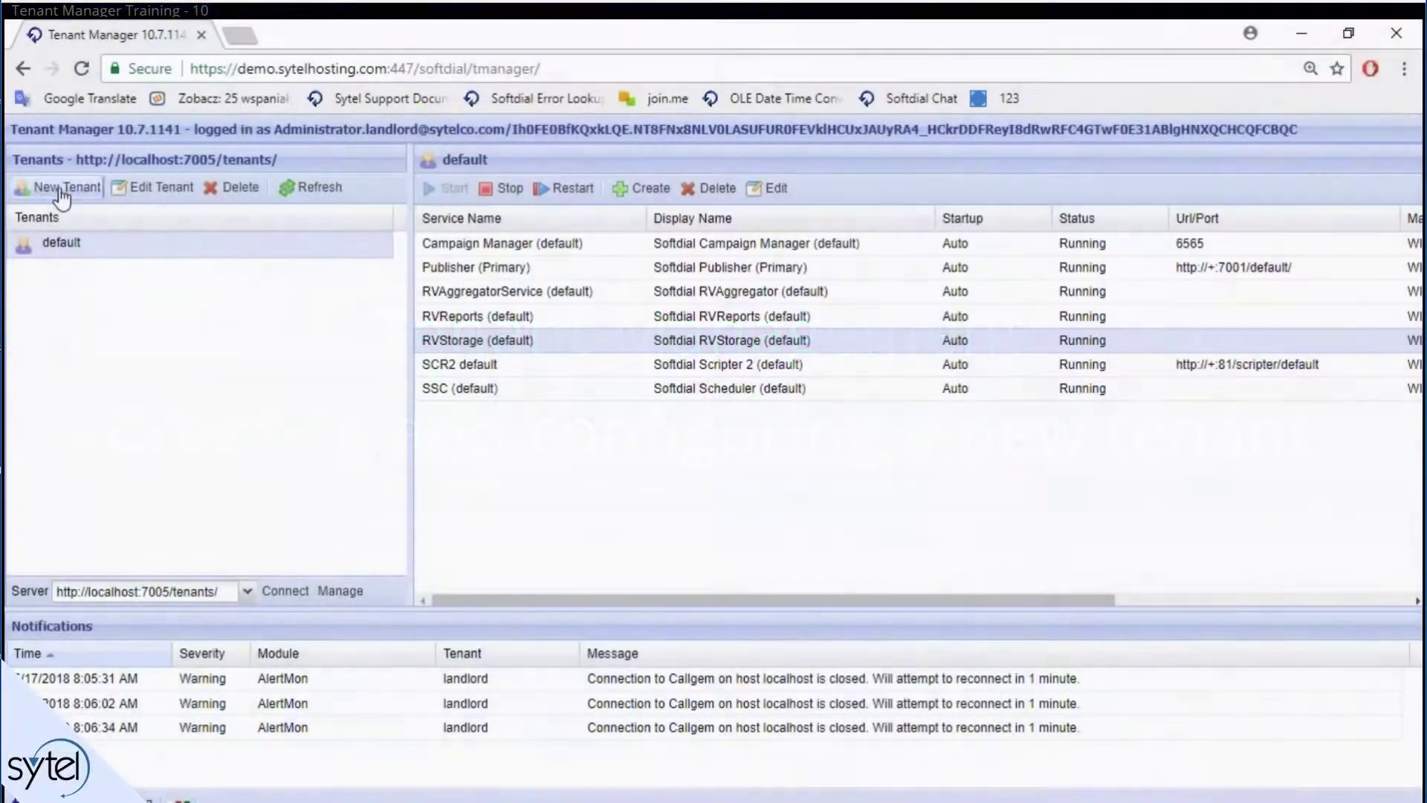
Start a new tenant, enter customer1 as its name and go to the User field.
click(62, 191)
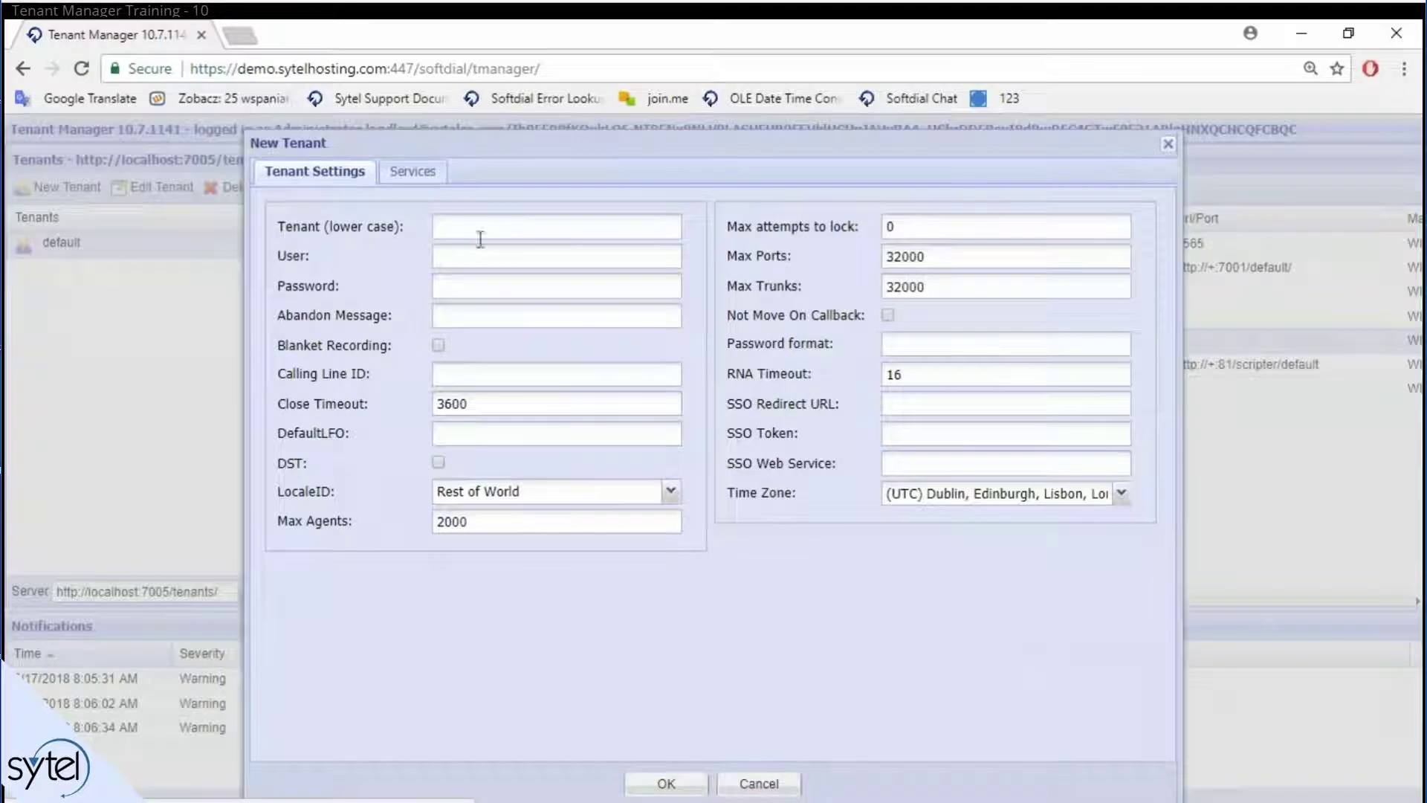
click(596, 225)
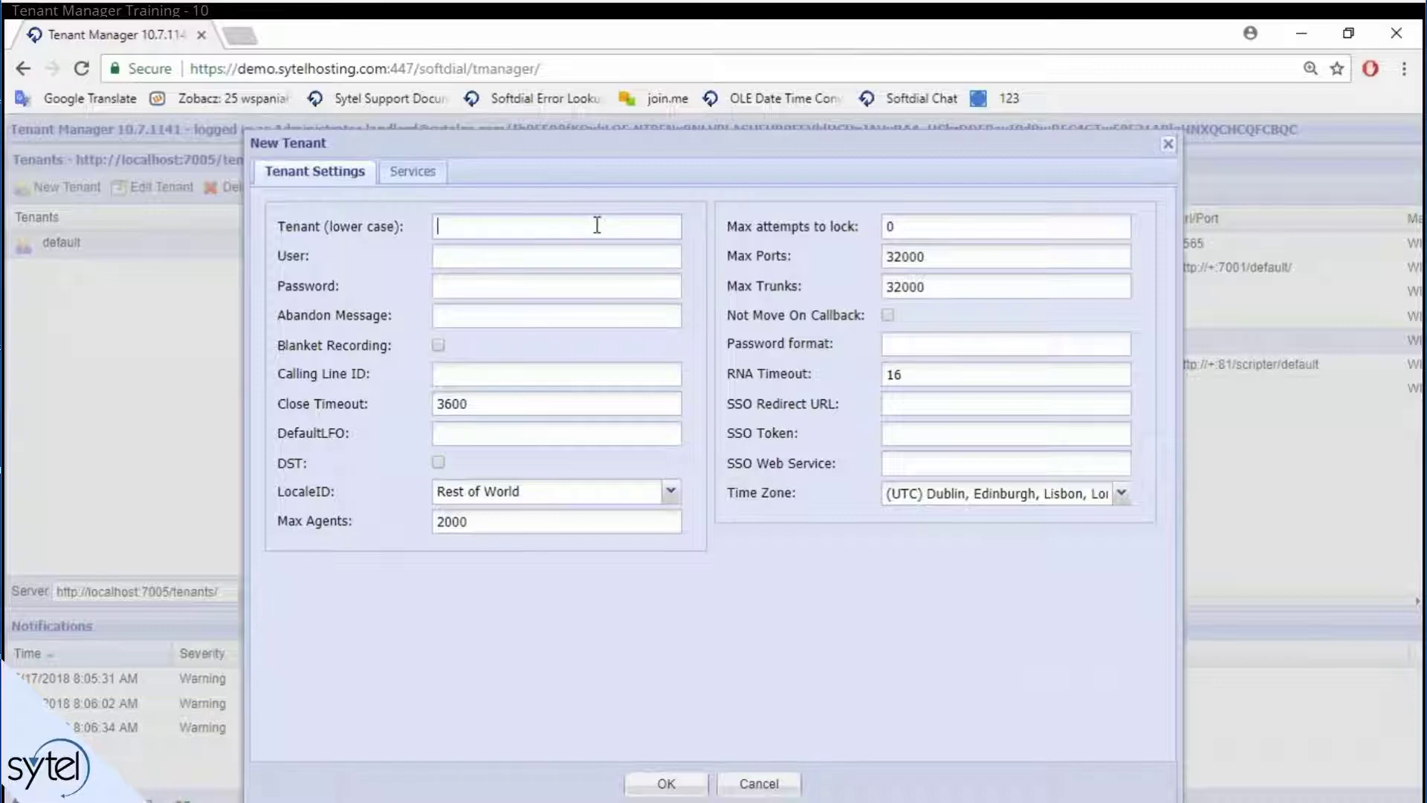
text(customer1)
click(487, 252)
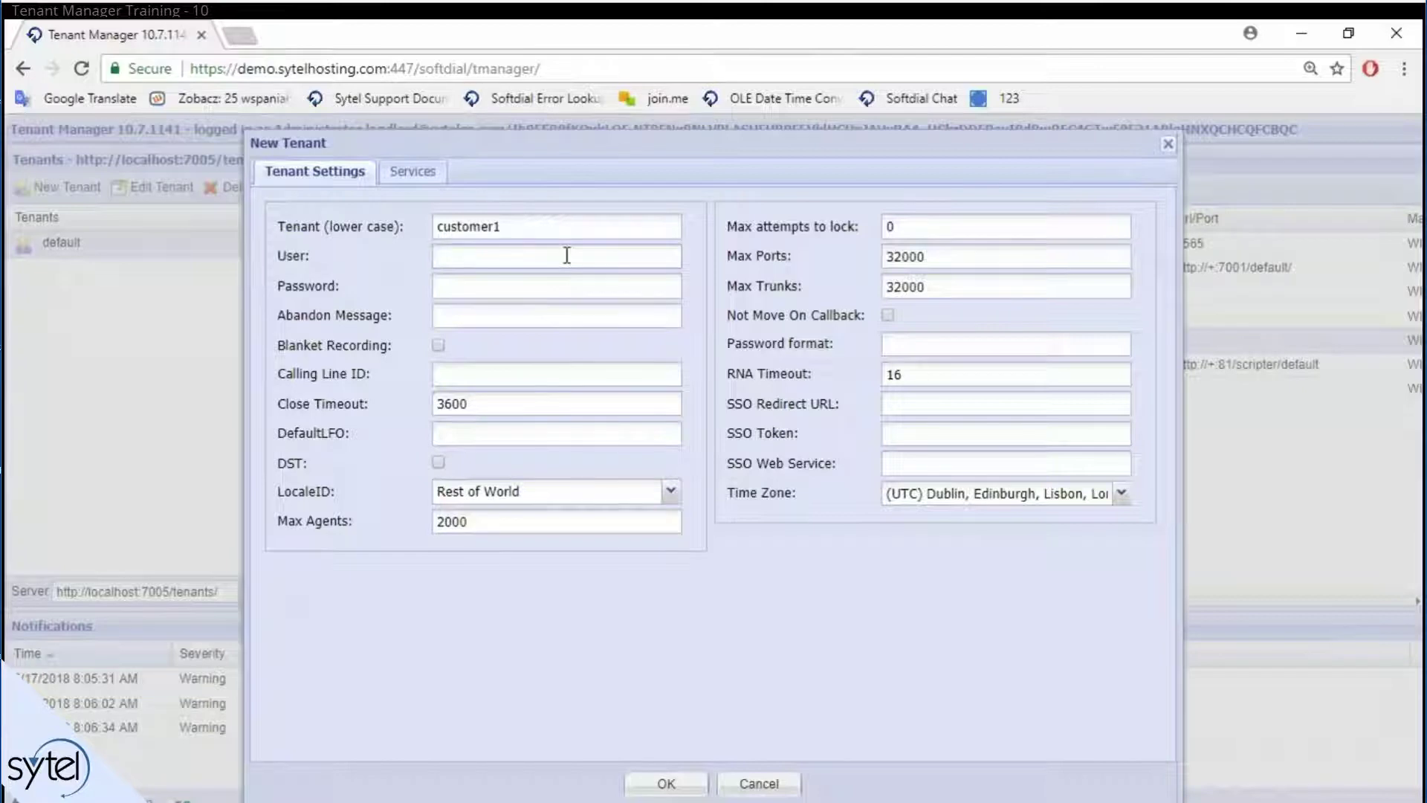
Switch Blanket Recording on and back off for the new tenant, highlighting the tenant name in between.
click(274, 345)
click(279, 324)
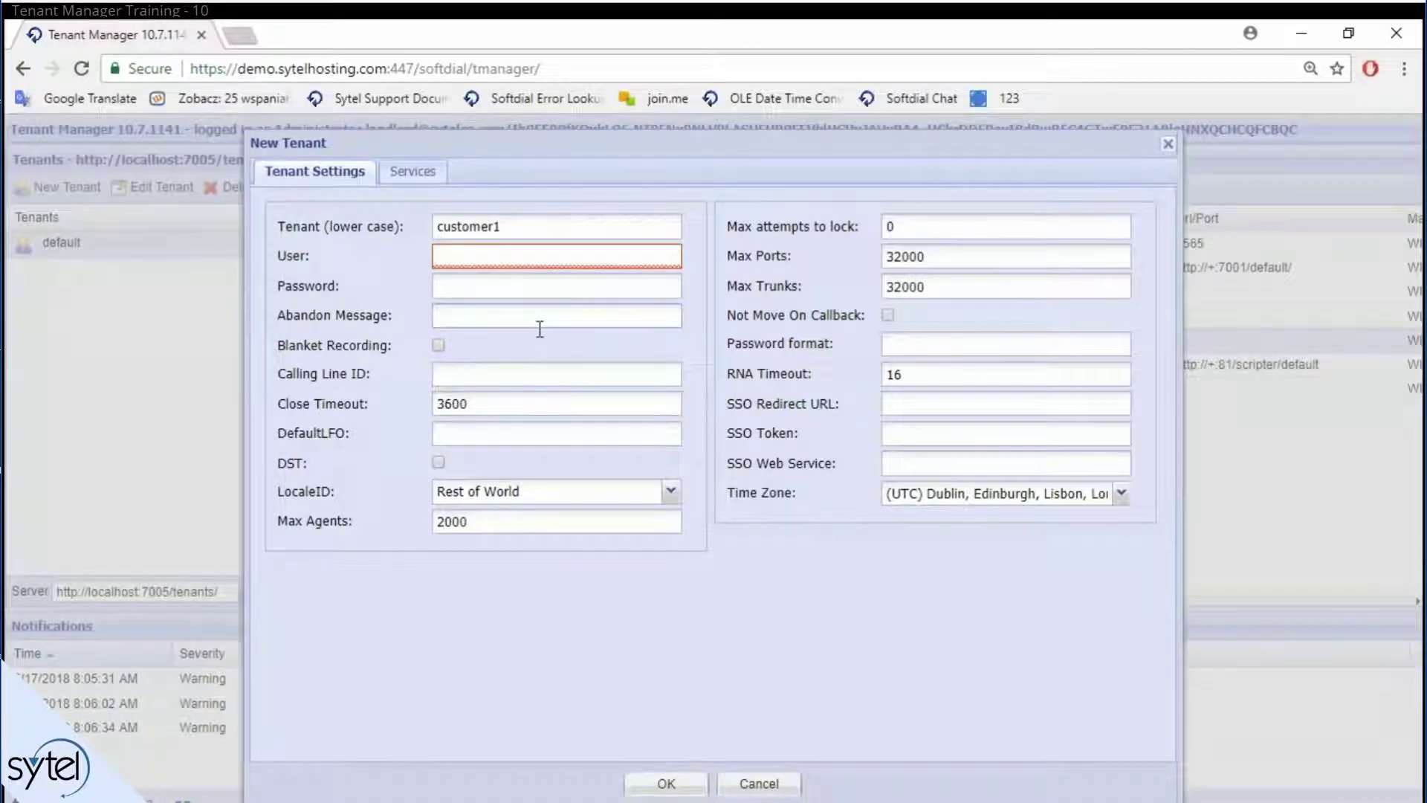
click(336, 347)
click(439, 347)
click(439, 347)
double_click(547, 223)
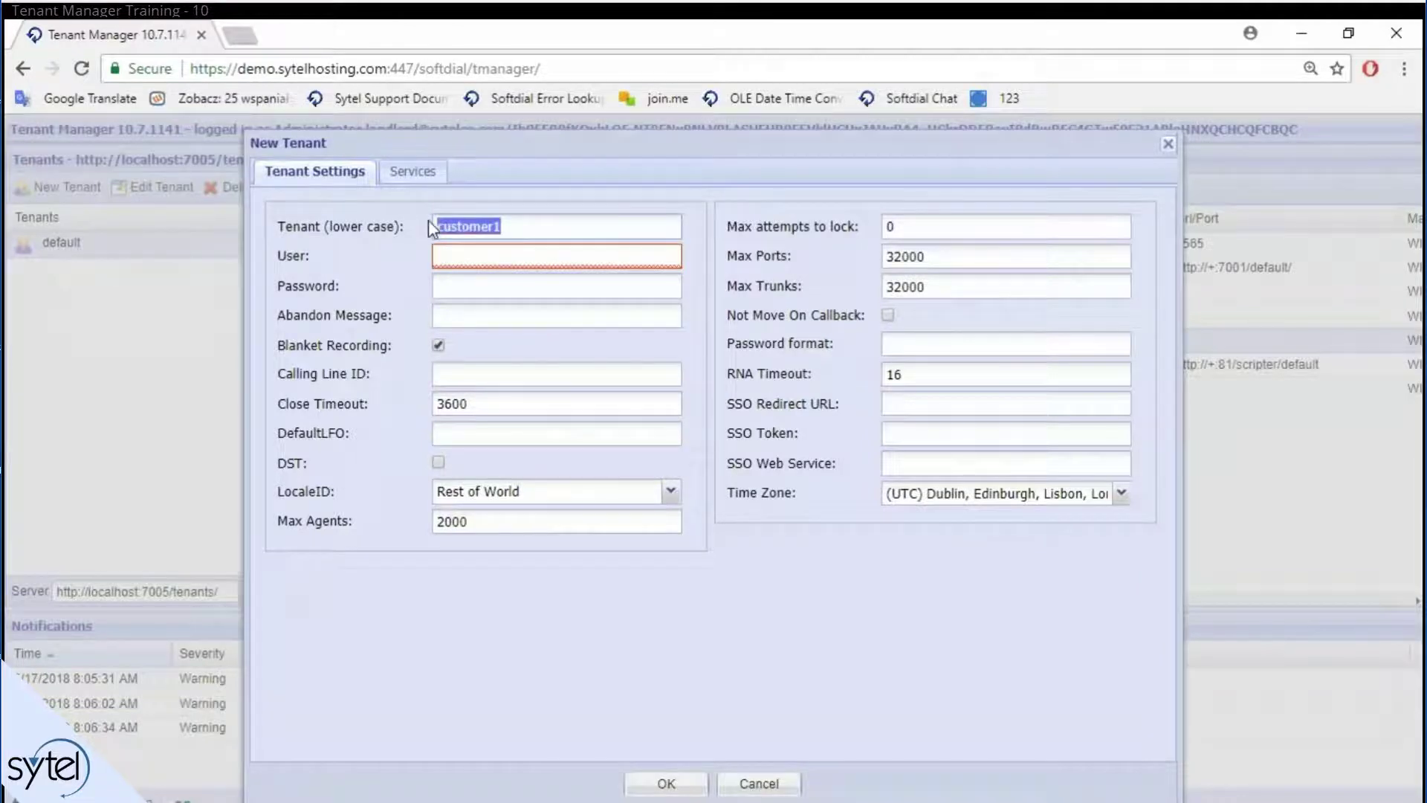
click(439, 346)
click(438, 346)
Point out the Calling Line ID and Close Timeout fields, highlighting the timeout value.
click(494, 373)
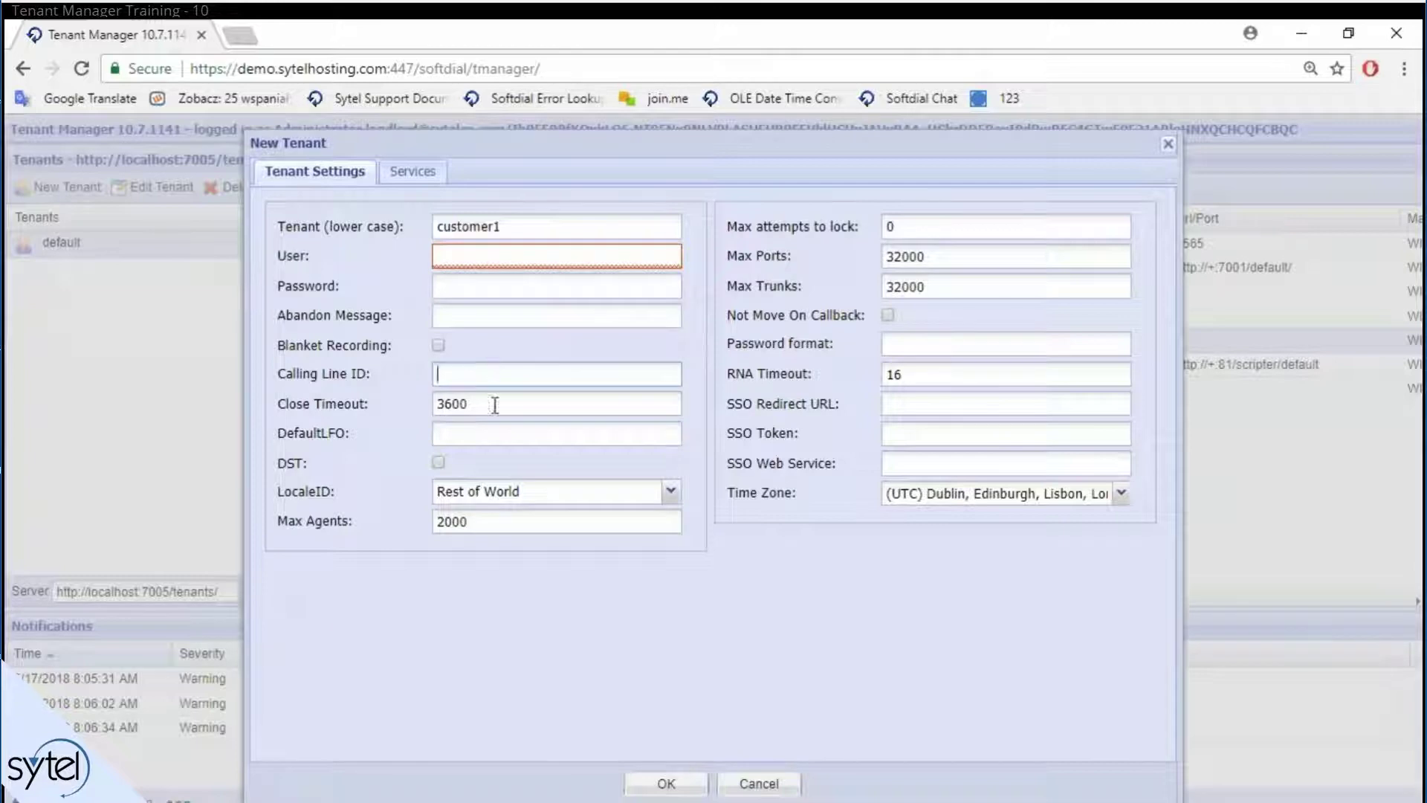
drag(495, 404, 377, 416)
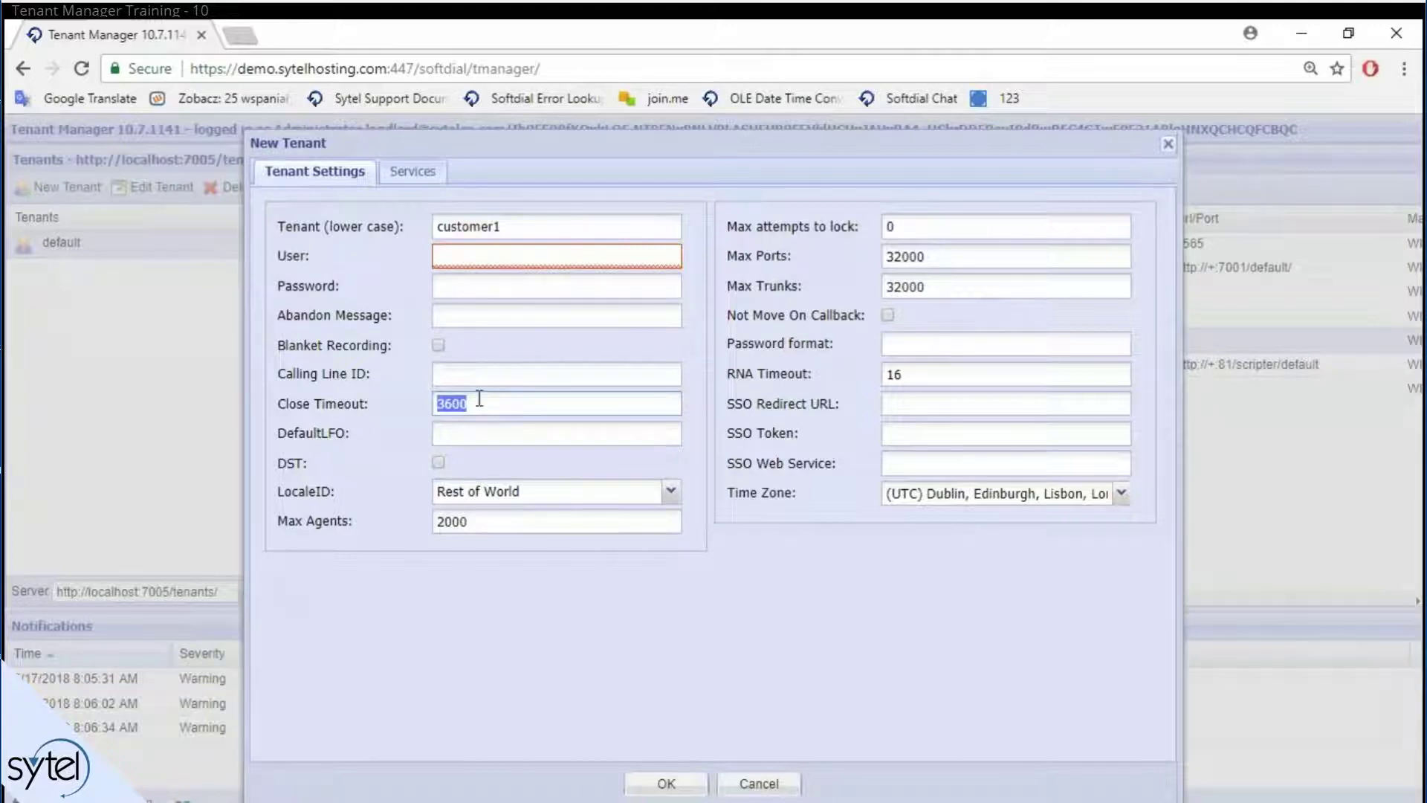
click(504, 402)
drag(504, 401, 404, 400)
key(Tab)
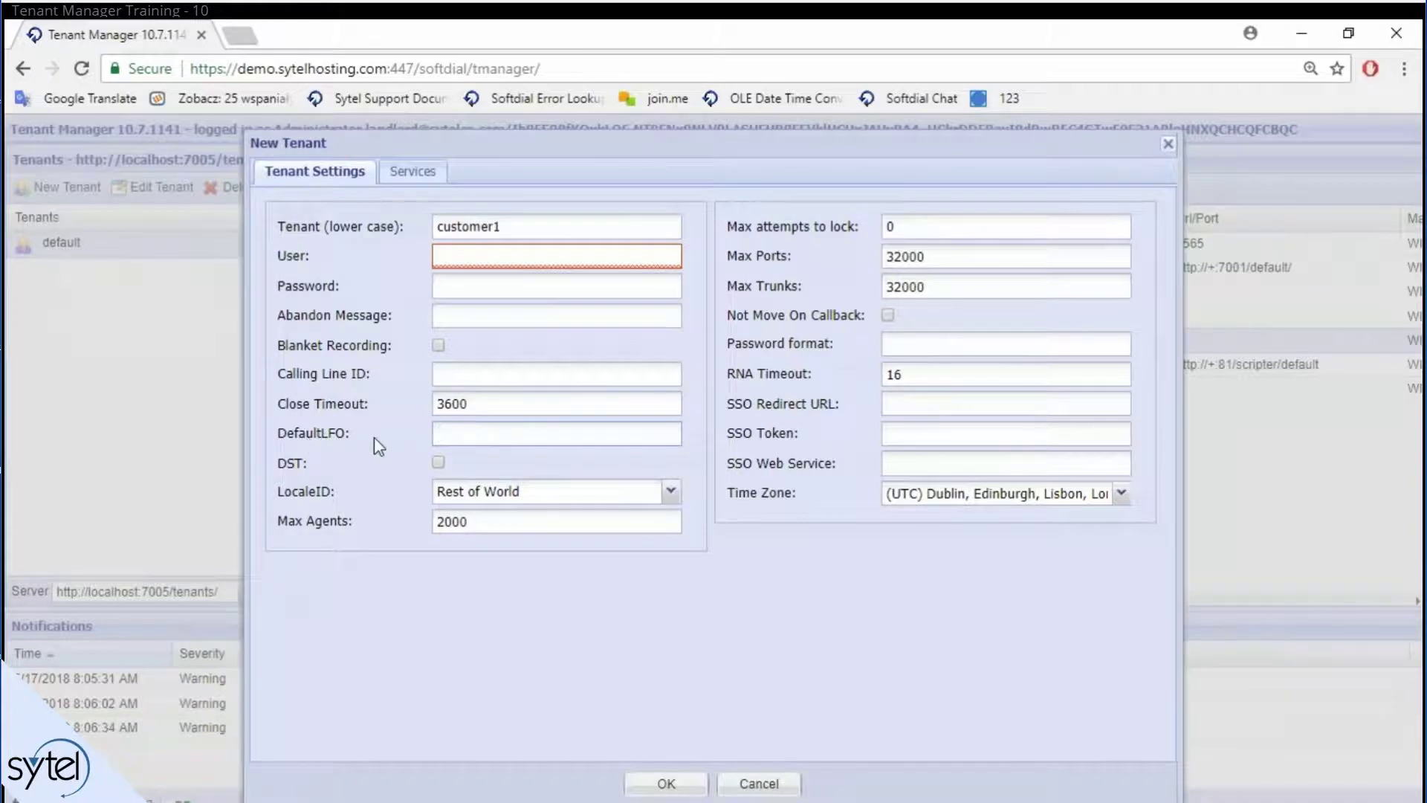
Switch DST on, point out the related Time Zone setting, and switch DST back off.
click(438, 462)
click(980, 503)
click(1015, 498)
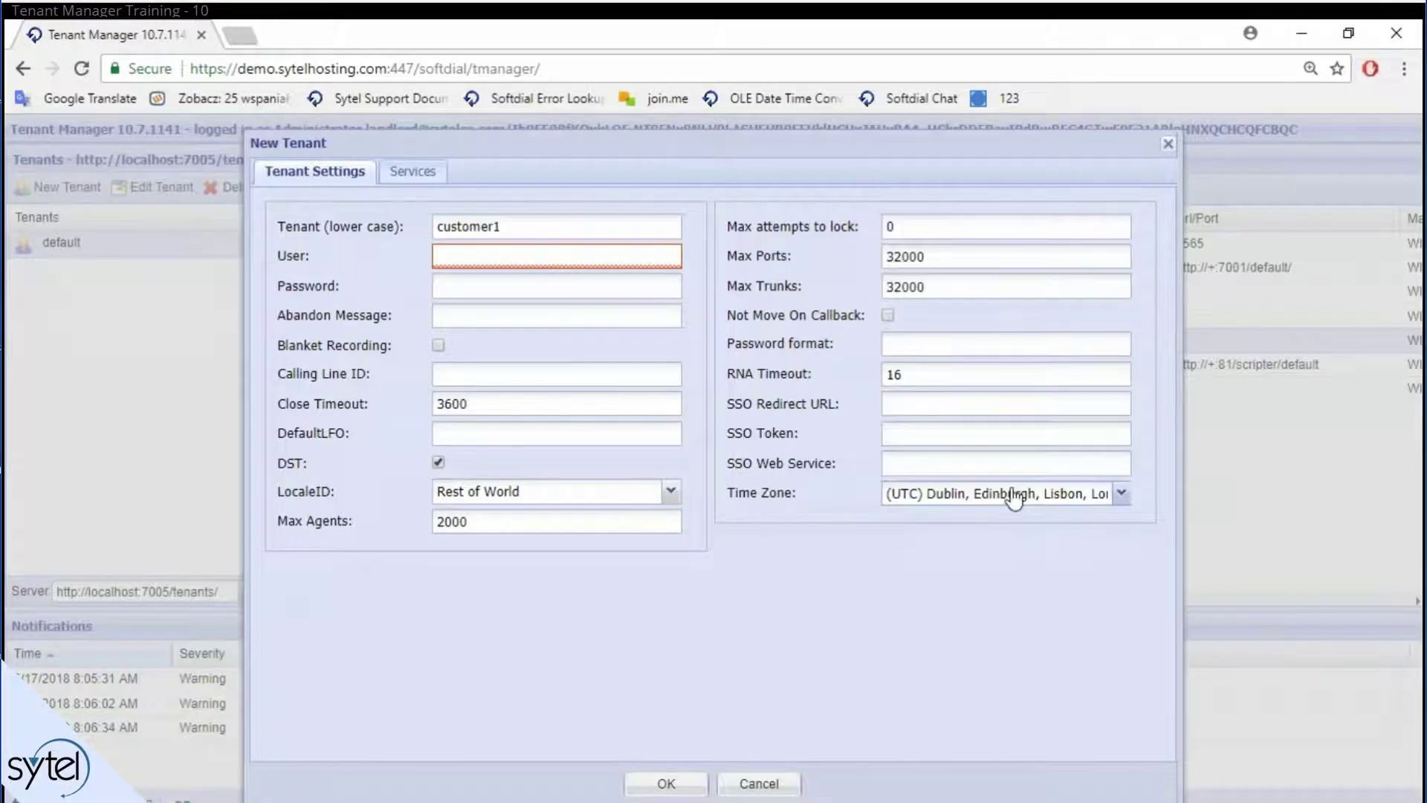
click(439, 464)
Outline the LocaleID setting, expand its options, and annotate USA and UK each with "3%, 2 sec" in red.
drag(267, 475, 692, 509)
click(671, 498)
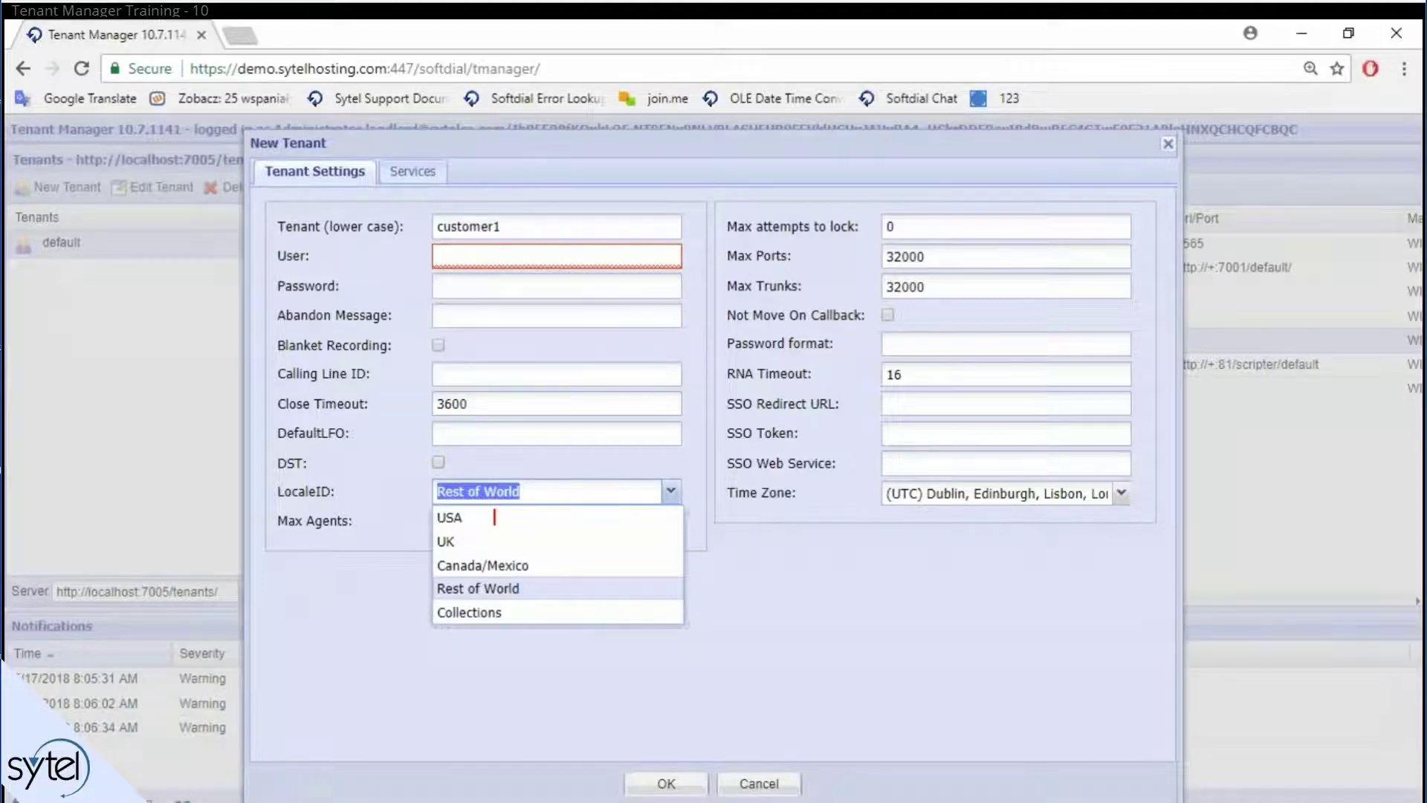
text(3%, 2 sec)
text(+)
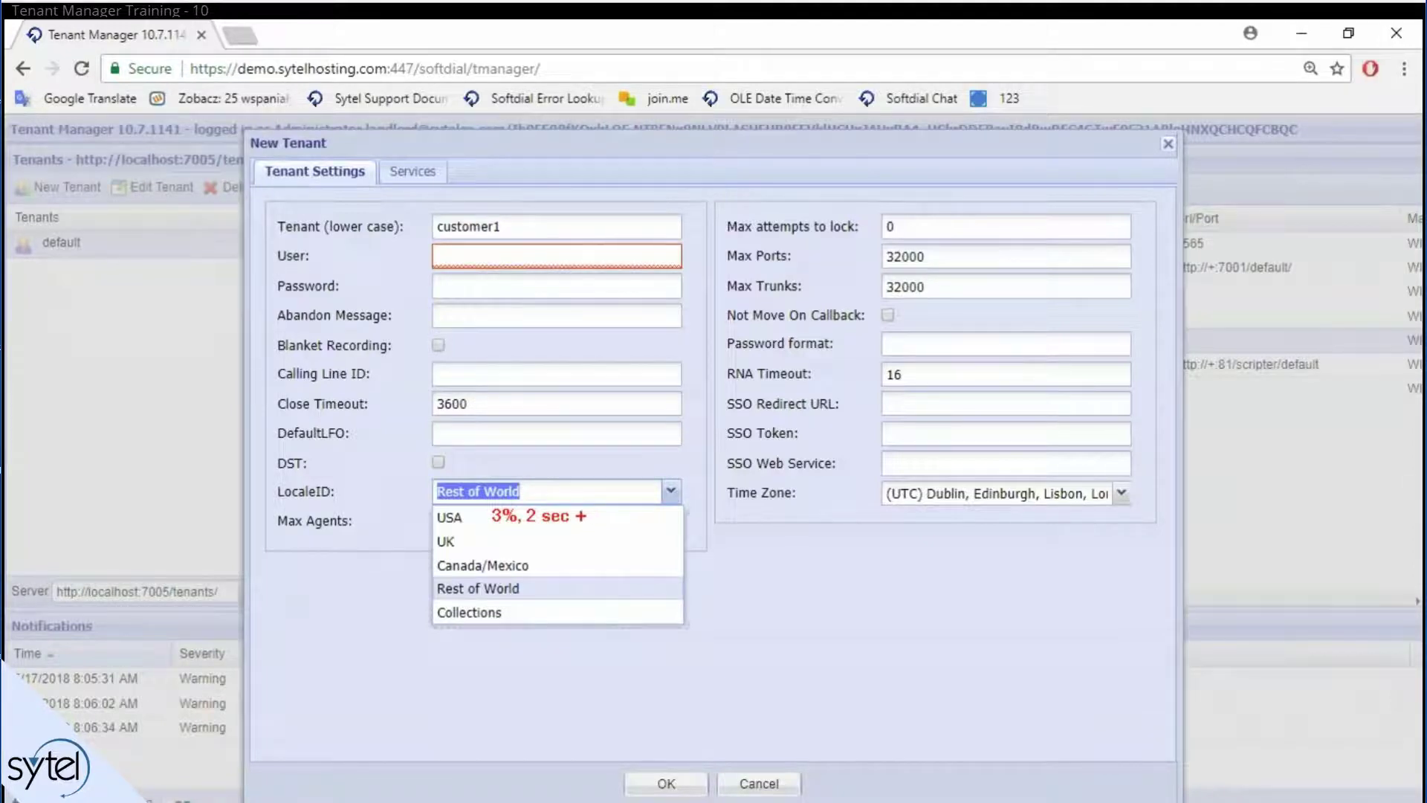
key(BackSpace)
key(BackSpace)
text(3%, 2 sec)
Annotate Canada/Mexico and Rest of World with "5%, 3 sec" and Collections with "20%, 6 sec".
text(5%, 2)
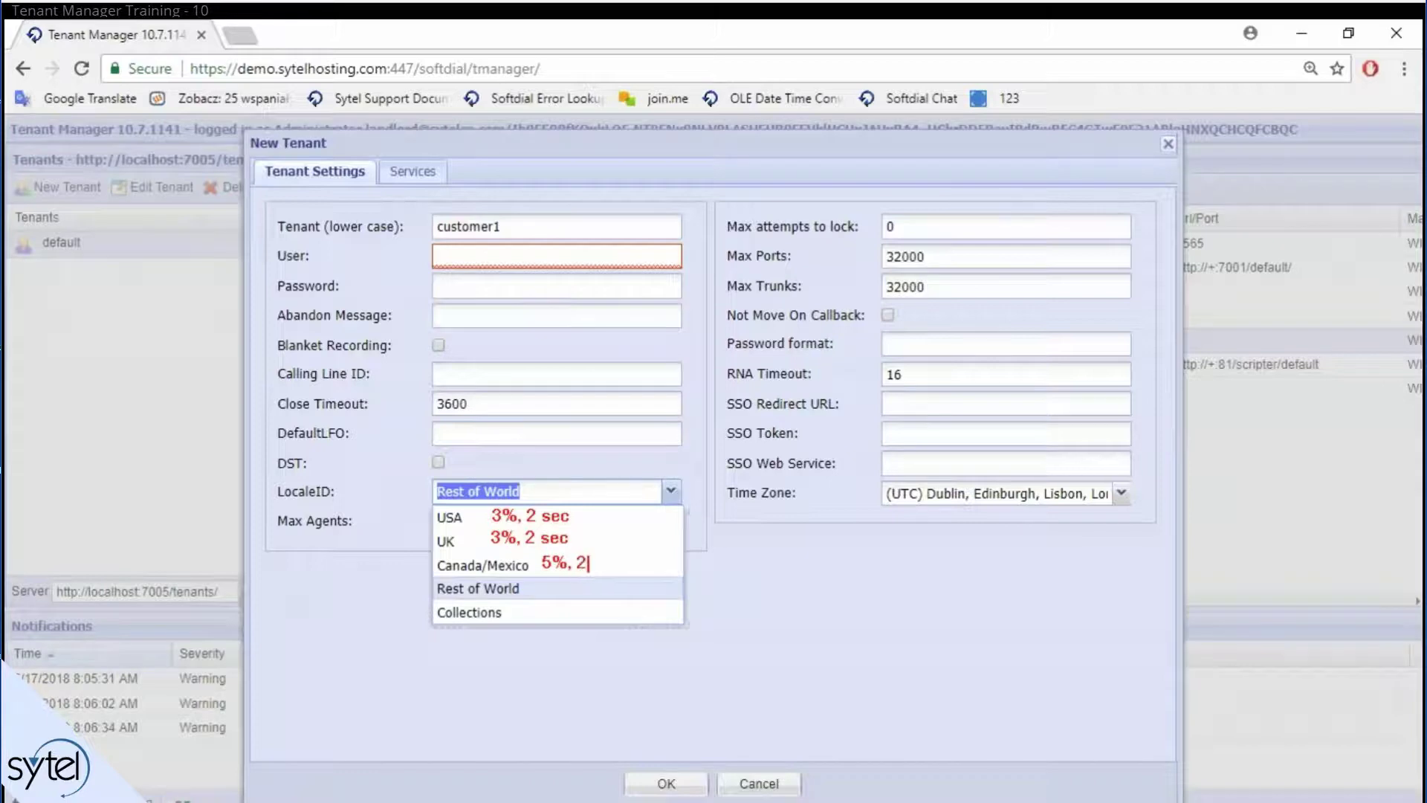
key(BackSpace)
text(3 sec)
click(541, 588)
text(5%, 3 sec)
click(536, 611)
text(20%, 6 sec)
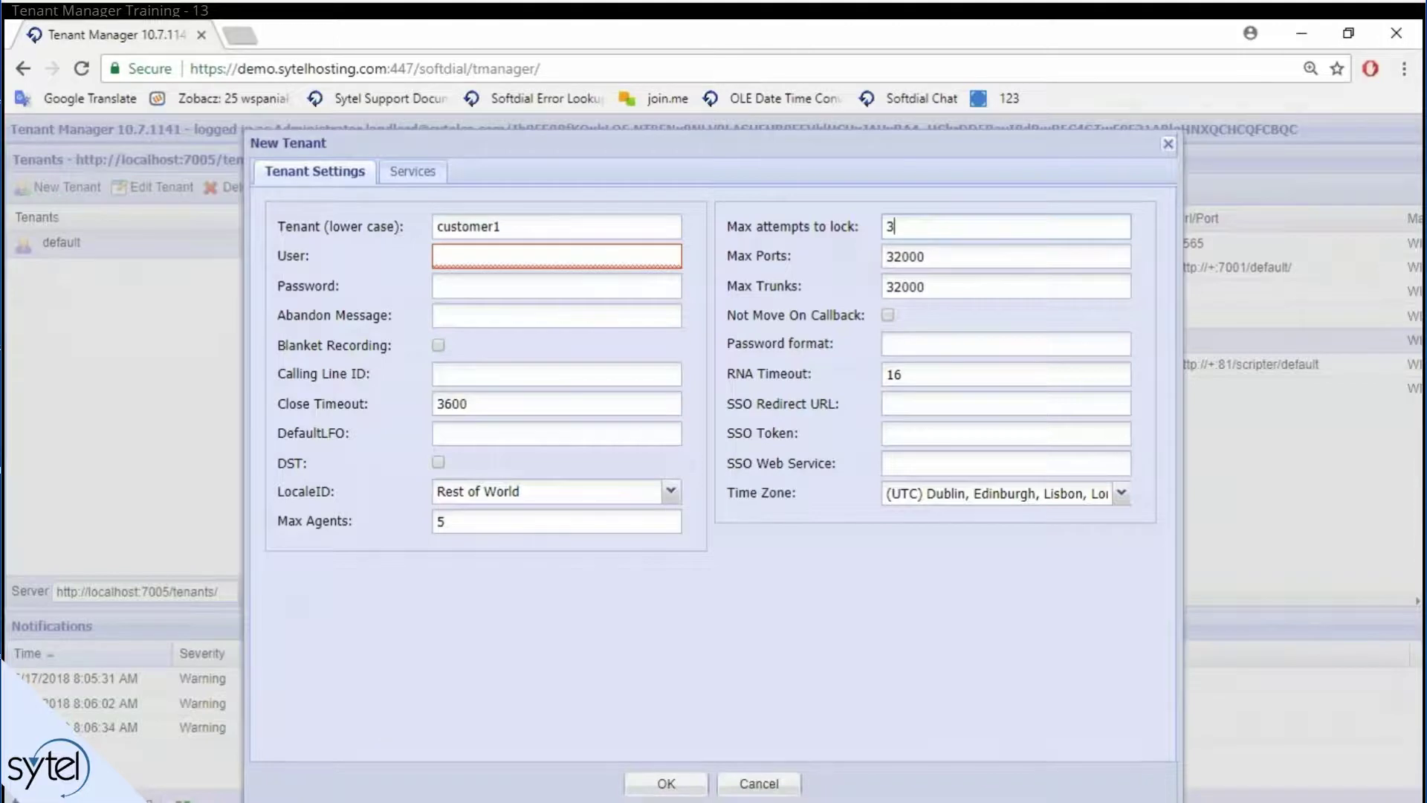
Set Max attempts to lock to 0 for the new tenant.
key(ctrl+plus)
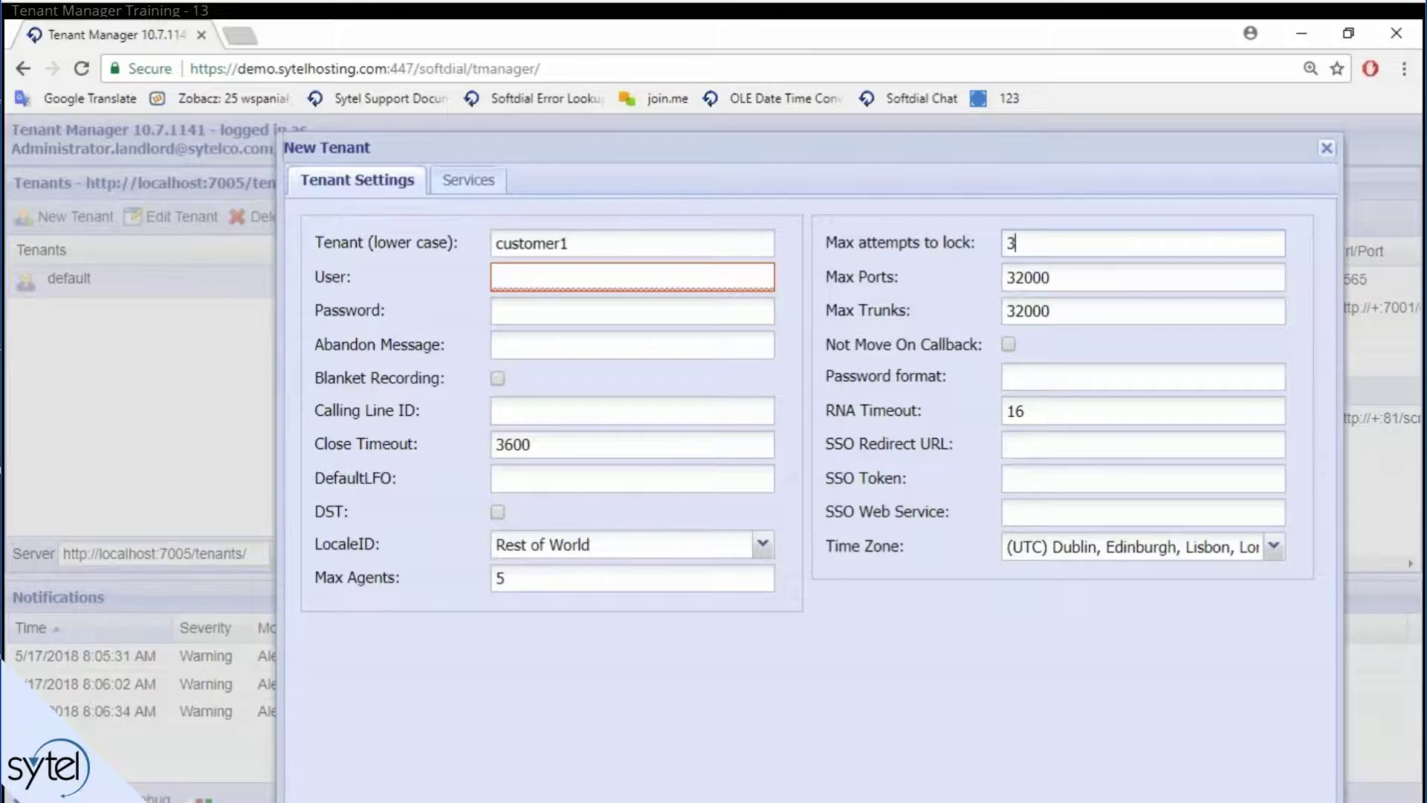
click(1013, 243)
double_click(1053, 242)
text(0)
key(Tab)
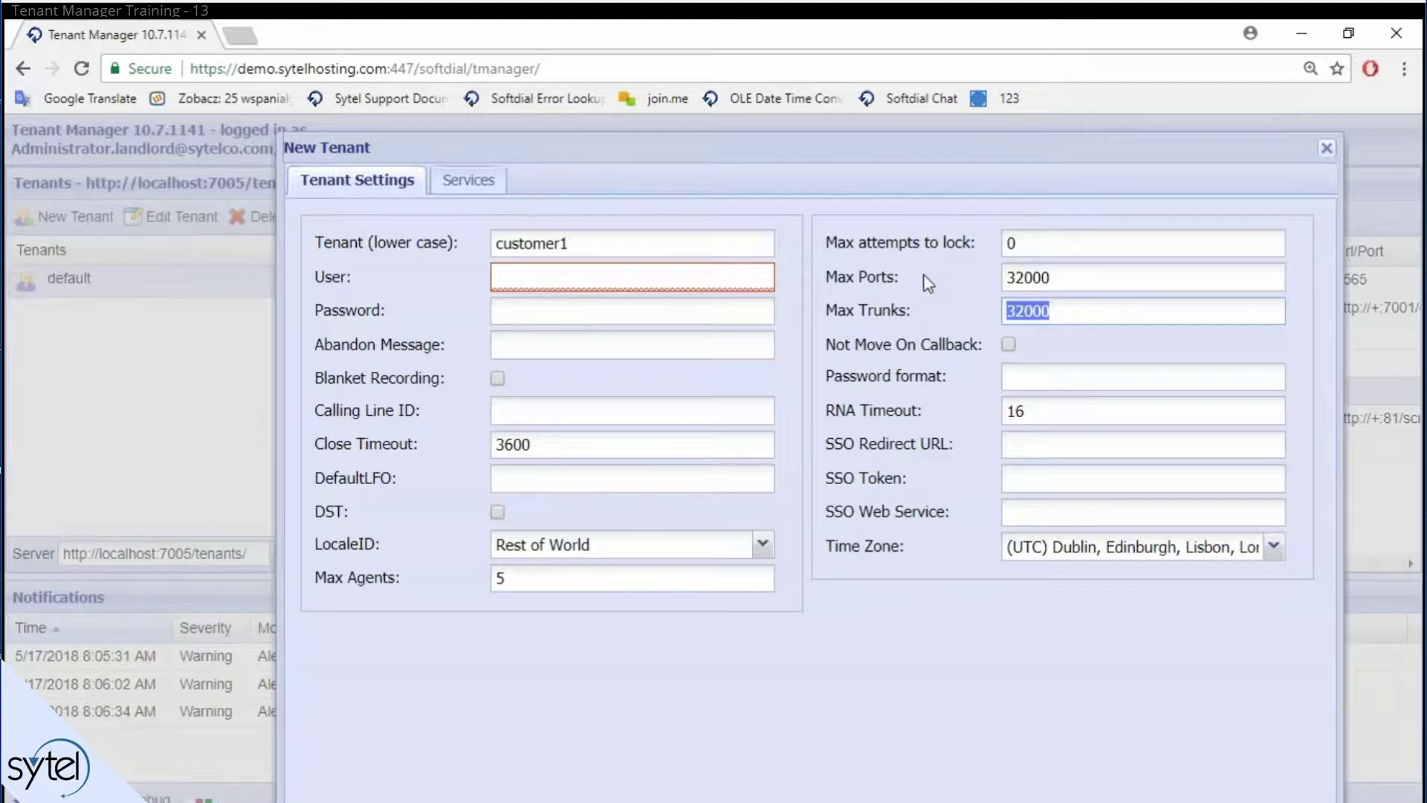
Set both Max Ports and Max Trunks to 100 for the new tenant.
drag(1067, 279, 974, 272)
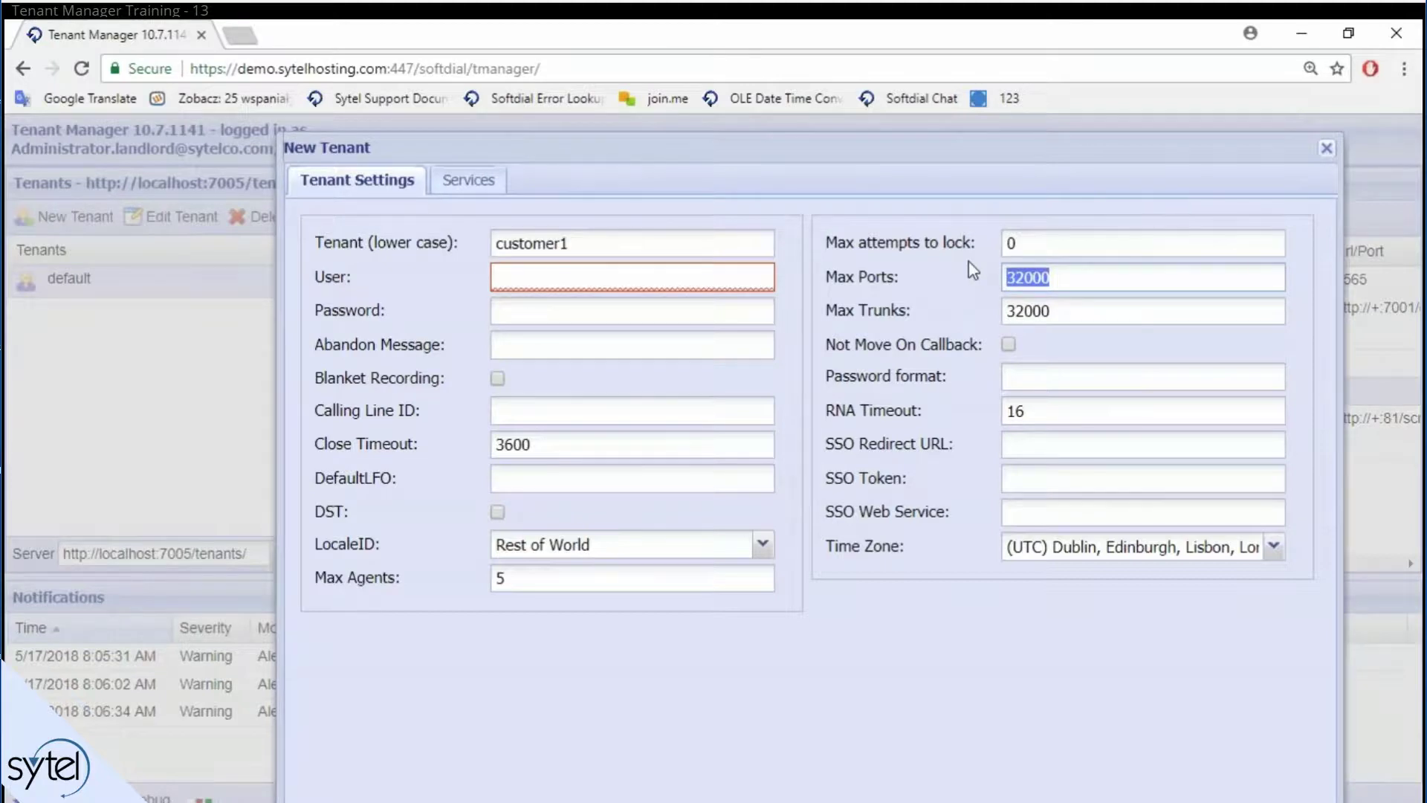
text(100)
key(ctrl+z)
key(Tab)
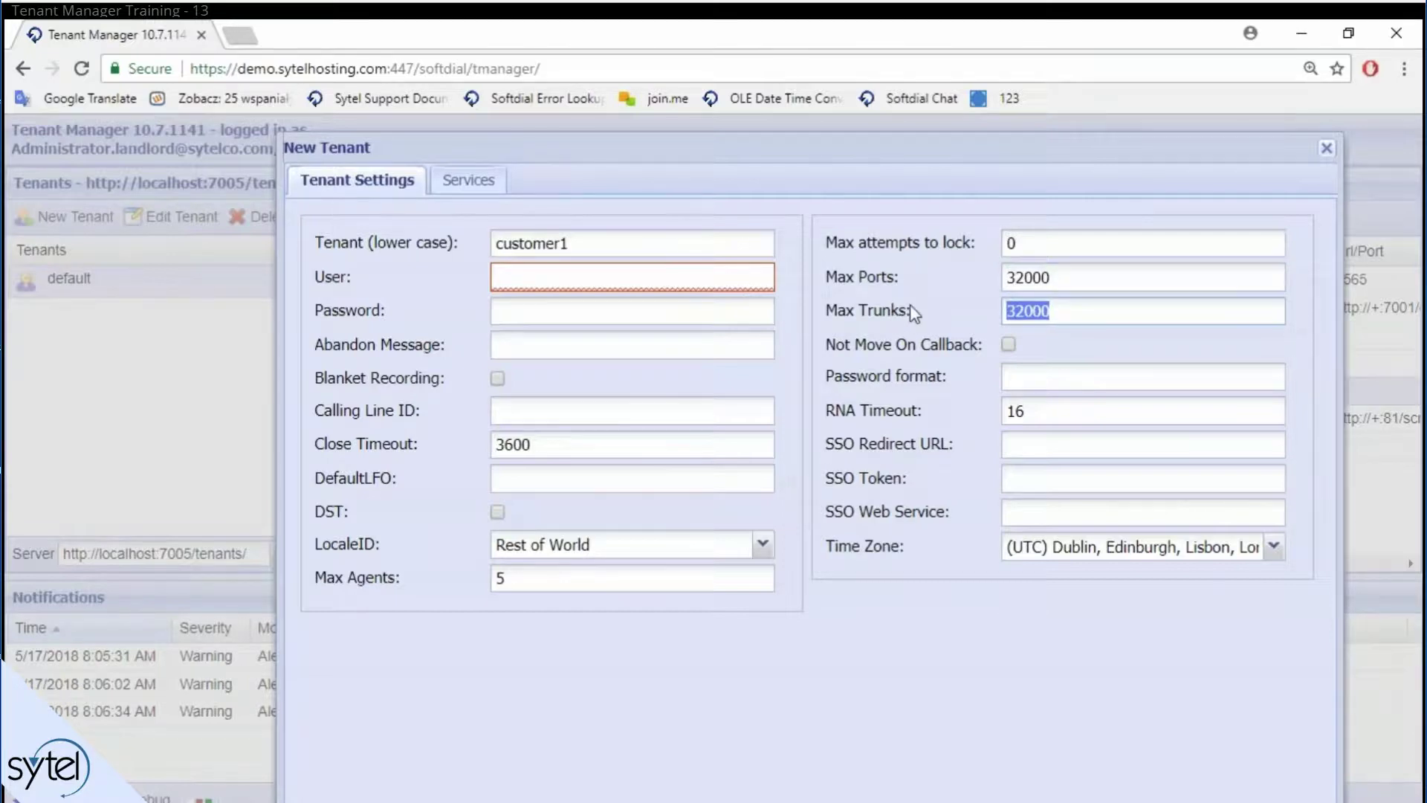
text(100)
key(shift+Tab)
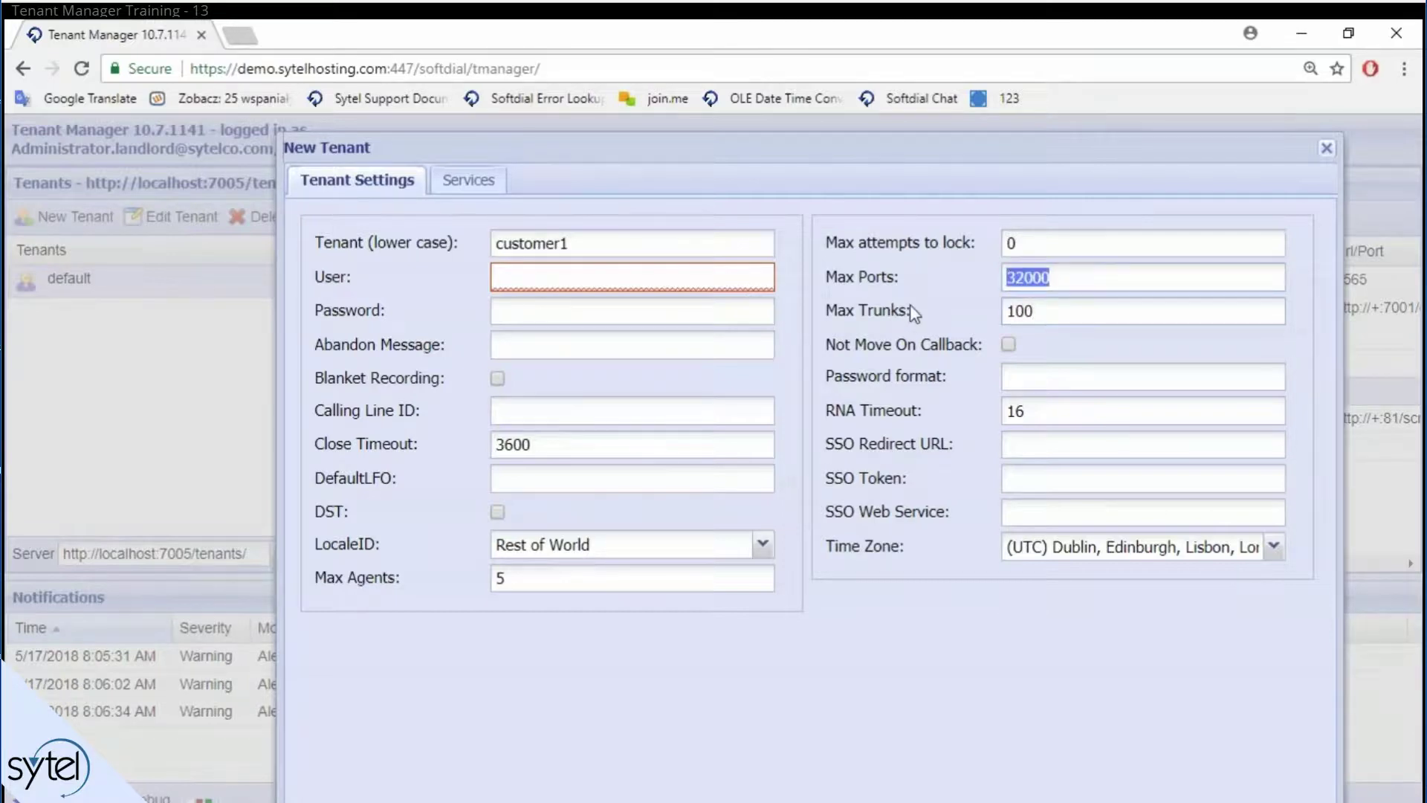
text(100)
Mark the Not Move On Callback label in red, clear the marking, and switch the option on and back off.
drag(816, 330, 875, 343)
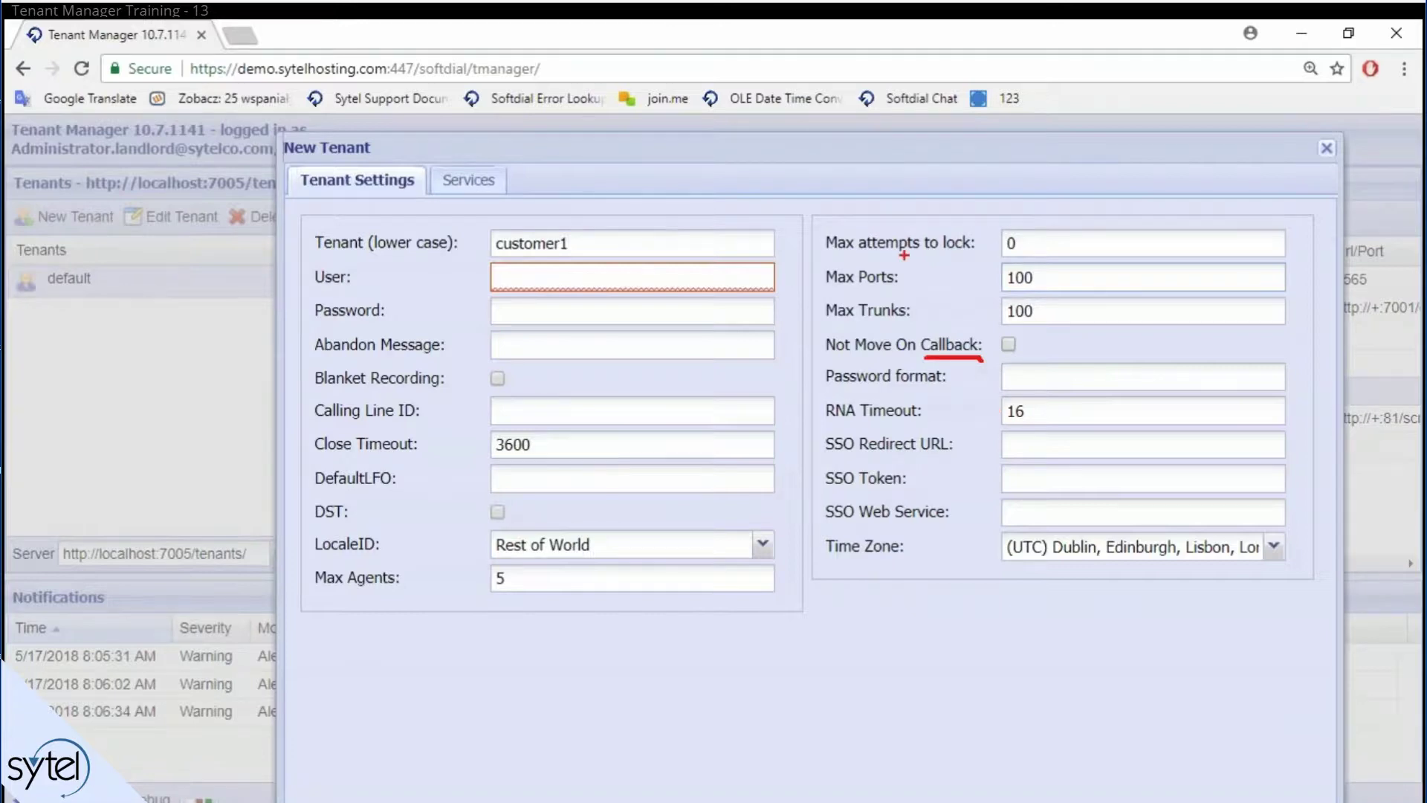
key(Escape)
click(943, 349)
click(1009, 344)
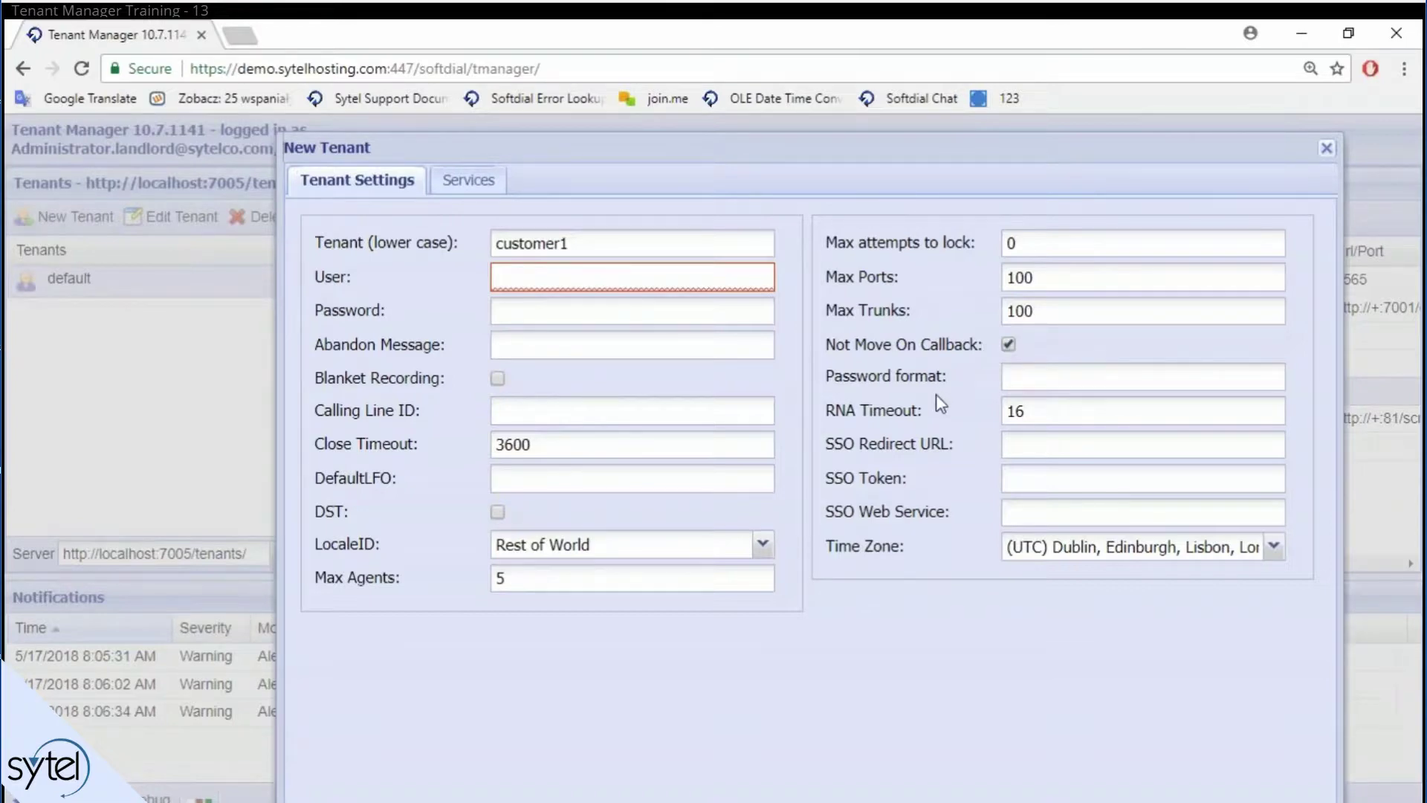
click(934, 352)
Box the Password format and RNA Timeout fields and the whole application area in red, and clear the markings.
drag(816, 361, 1295, 392)
mouse_move(817, 393)
mouse_down()
mouse_move(932, 423)
mouse_move(1298, 430)
mouse_up()
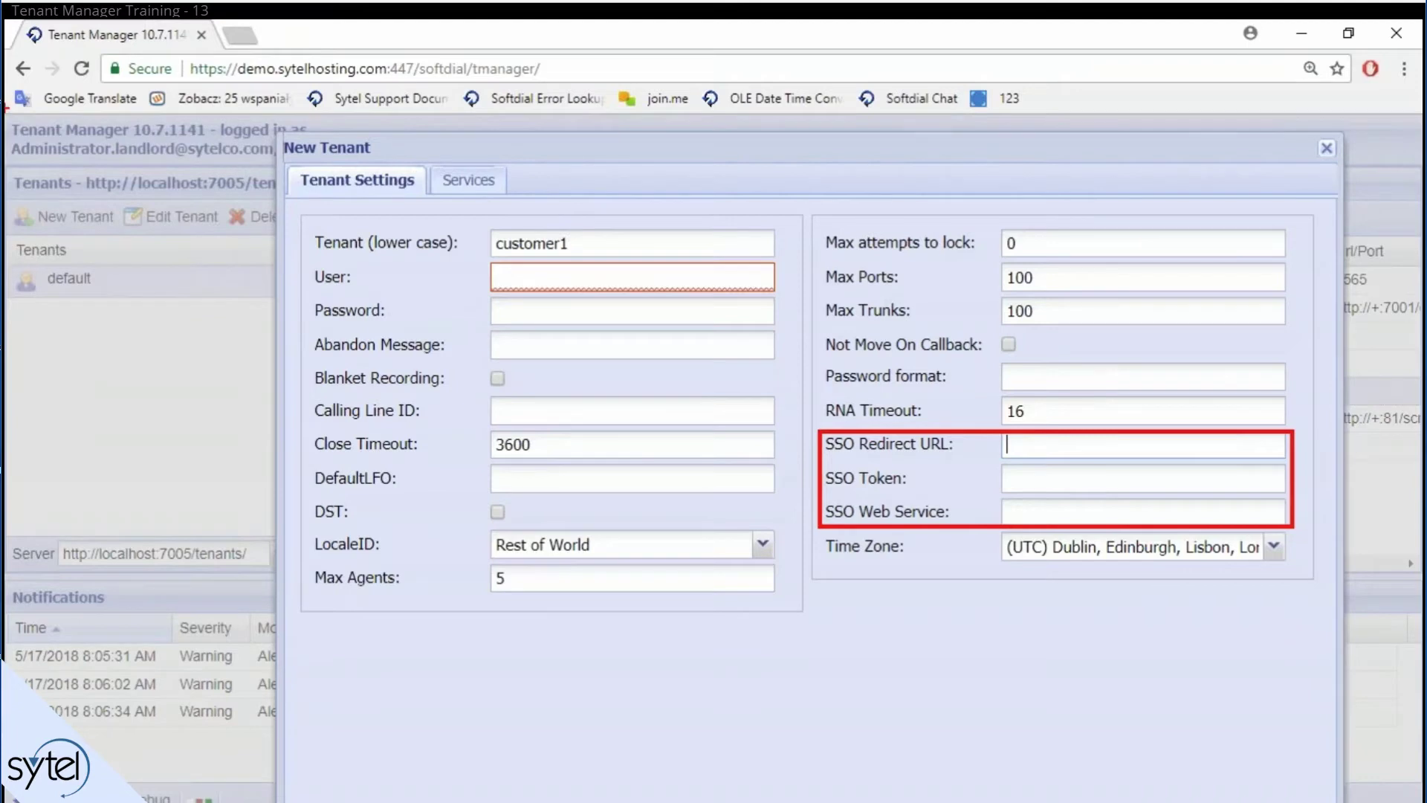
mouse_move(6, 119)
mouse_down()
mouse_move(143, 136)
mouse_move(924, 336)
mouse_move(1374, 720)
mouse_move(1412, 801)
mouse_up()
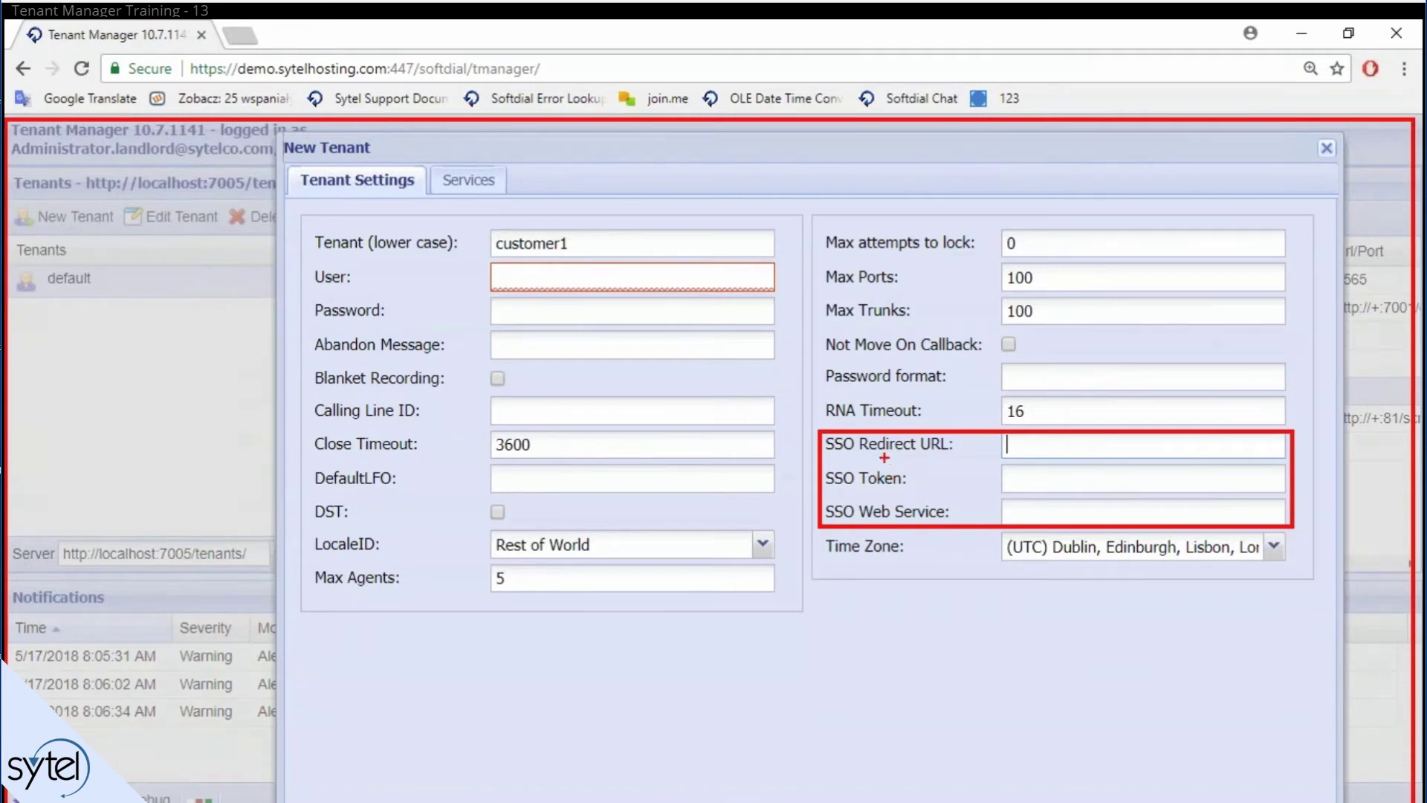
key(Escape)
Browse the Time Zone options and close the New Tenant form without saving.
click(1208, 549)
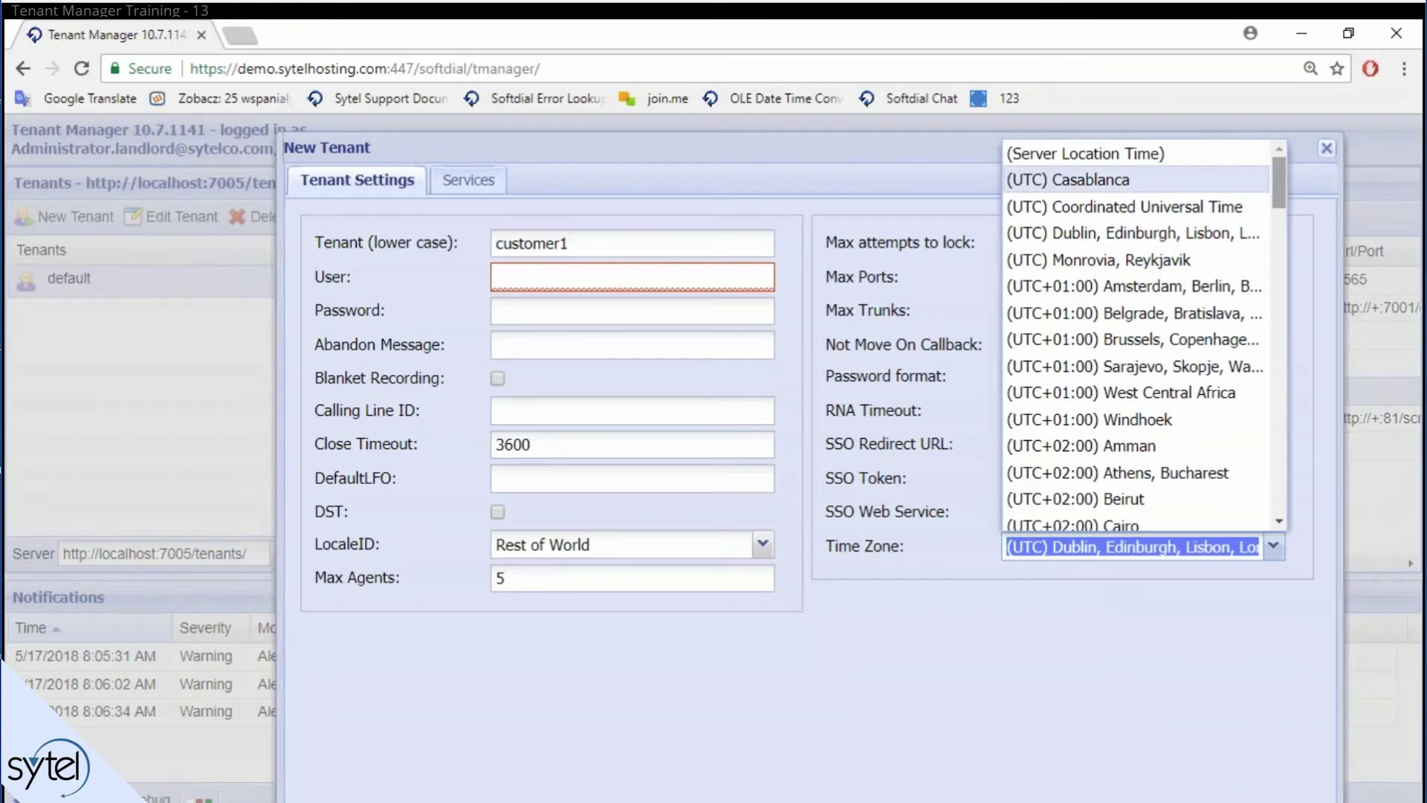
drag(1280, 186, 1251, 175)
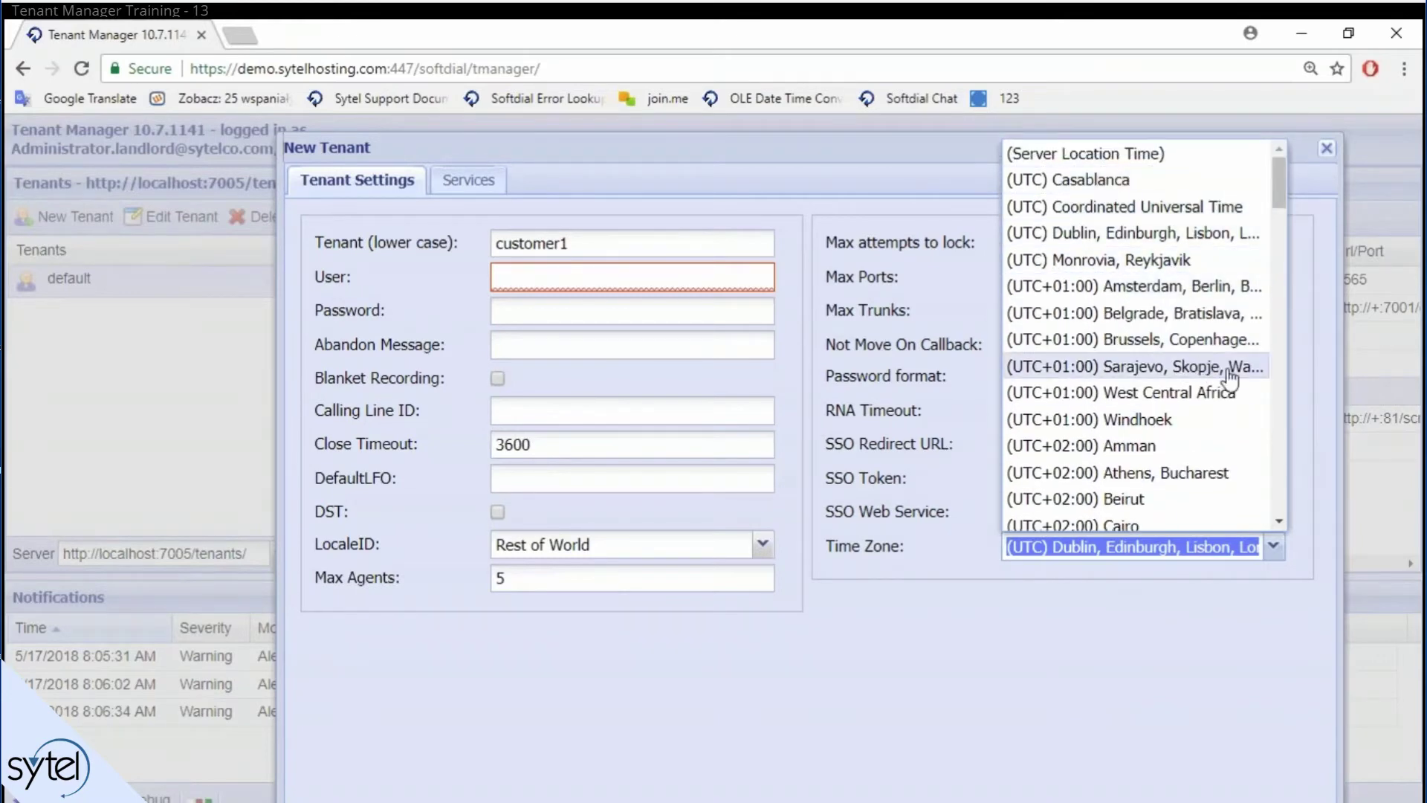
click(1327, 148)
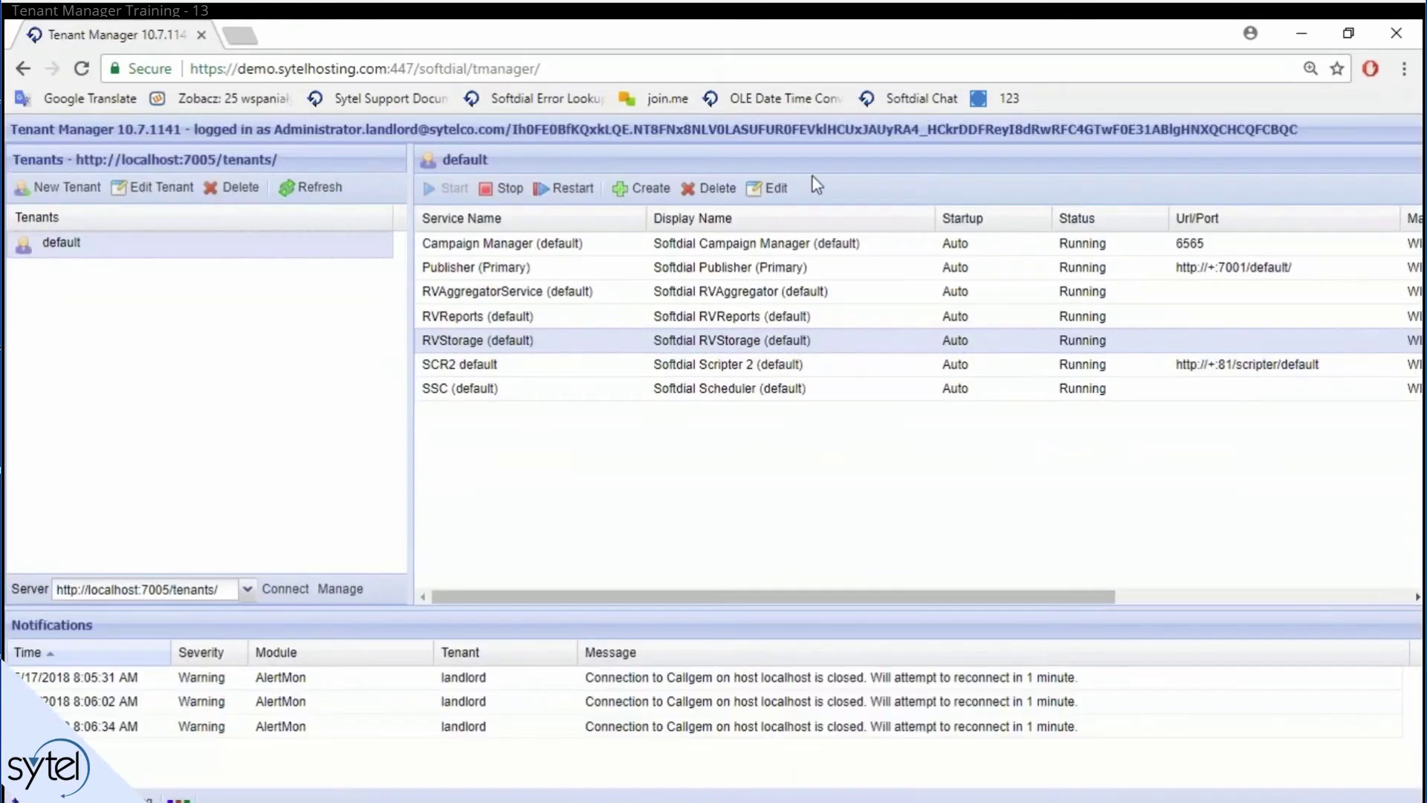
Reload the Tenant Manager page.
click(48, 766)
click(52, 646)
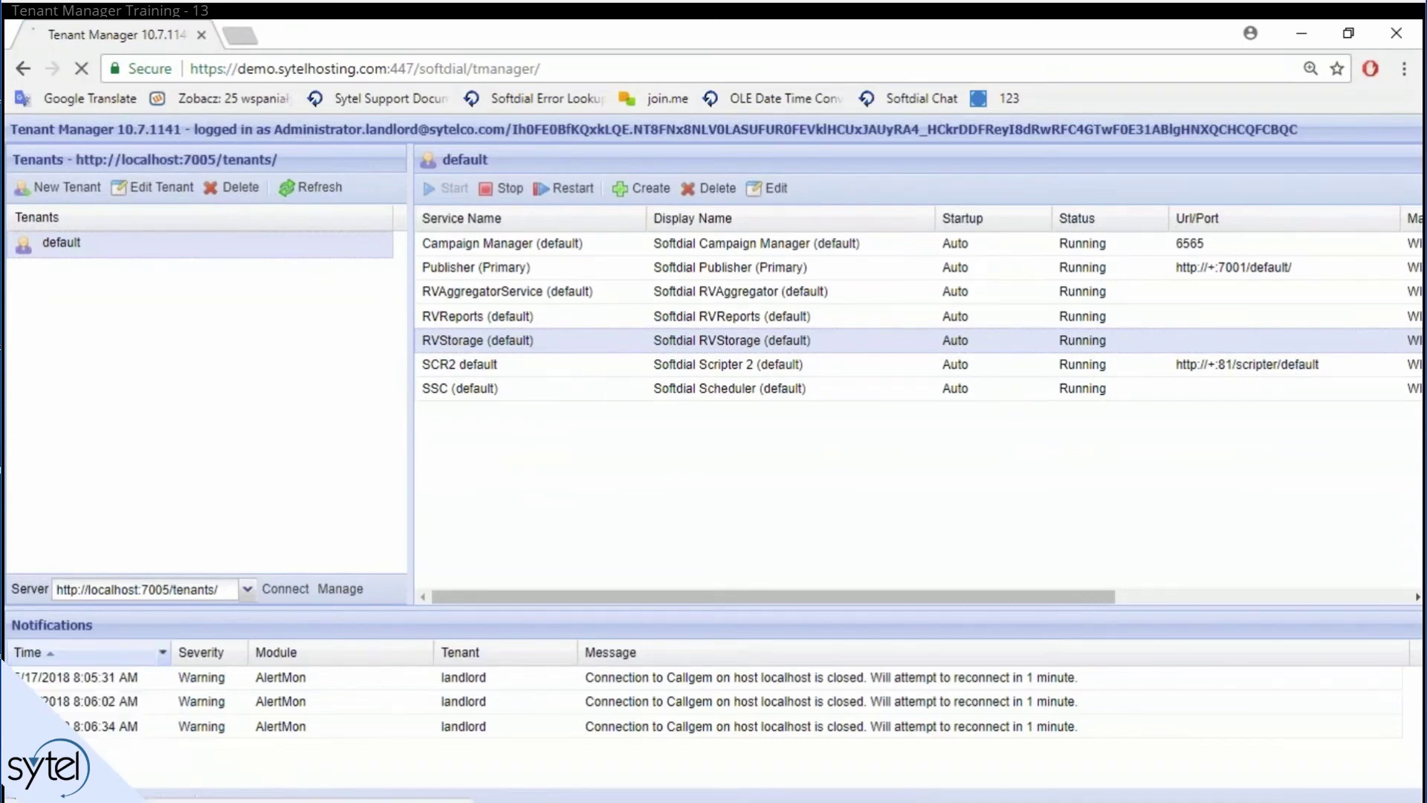